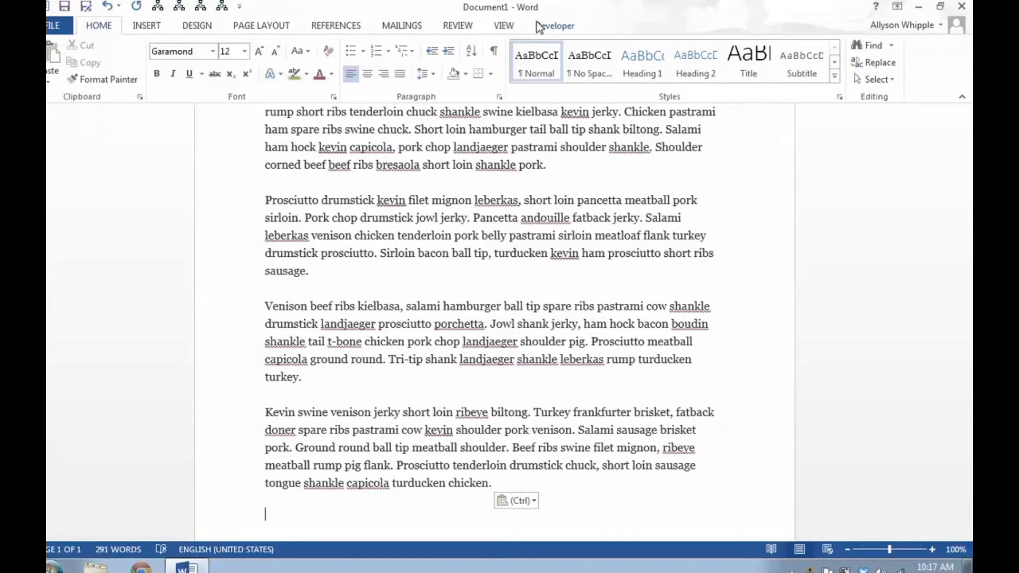
- Review the command categories available for customizing the Quick Access Toolbar in the program options, without changing anything
{"action": "left_click", "coordinate": [56, 27]}
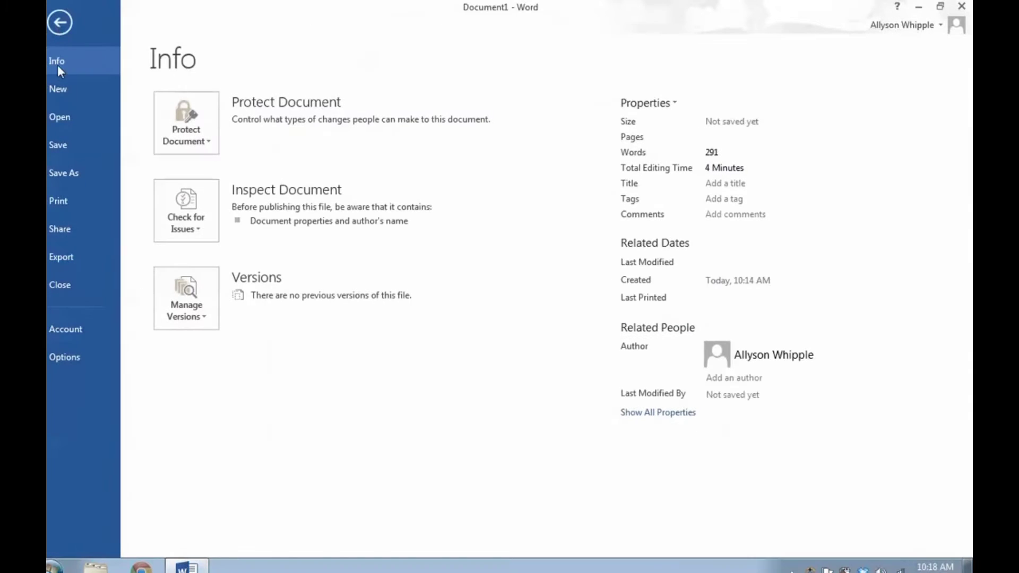
{"action": "left_click", "coordinate": [69, 359]}
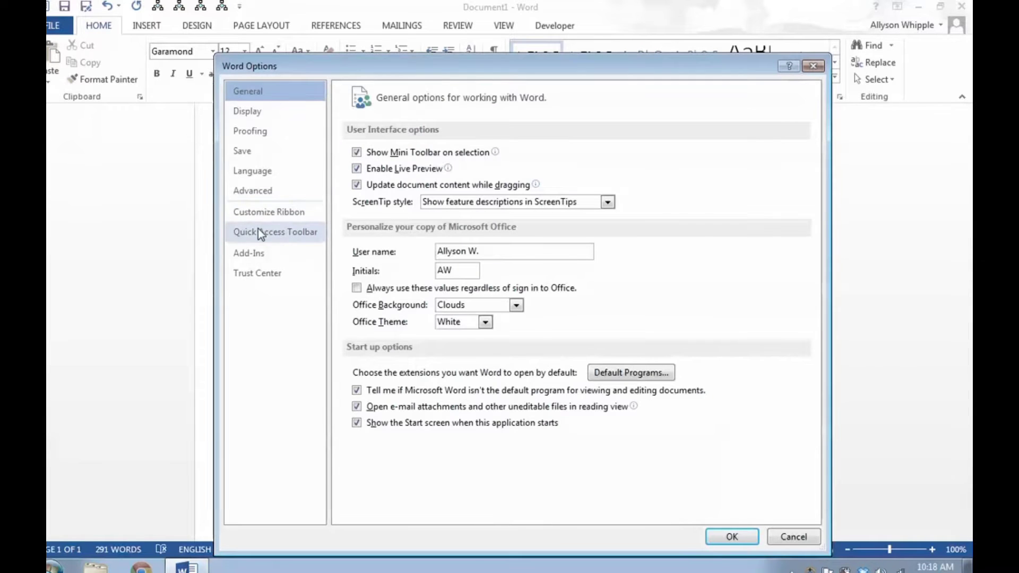
{"action": "left_click", "coordinate": [260, 232]}
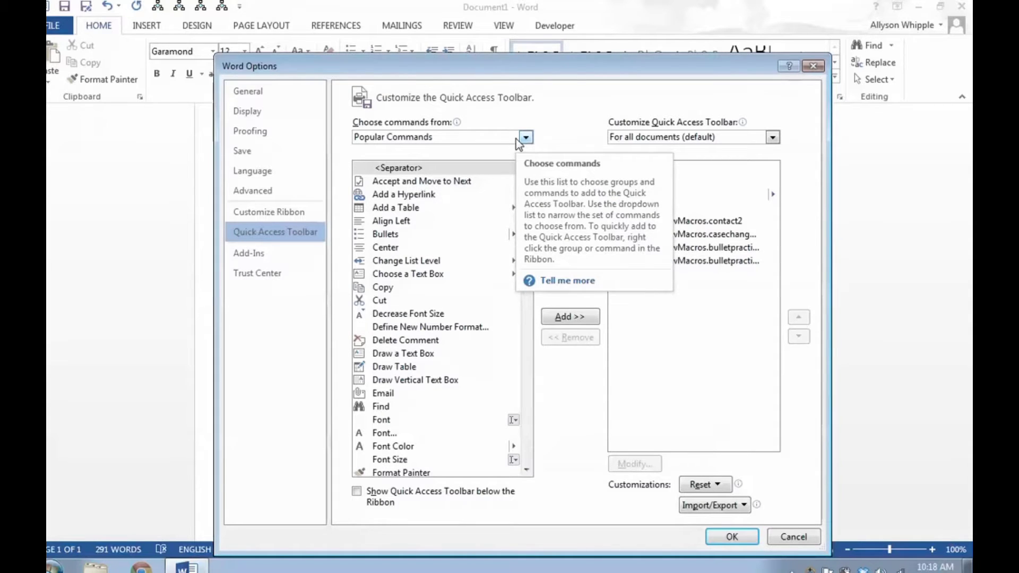
{"action": "left_click", "coordinate": [469, 137]}
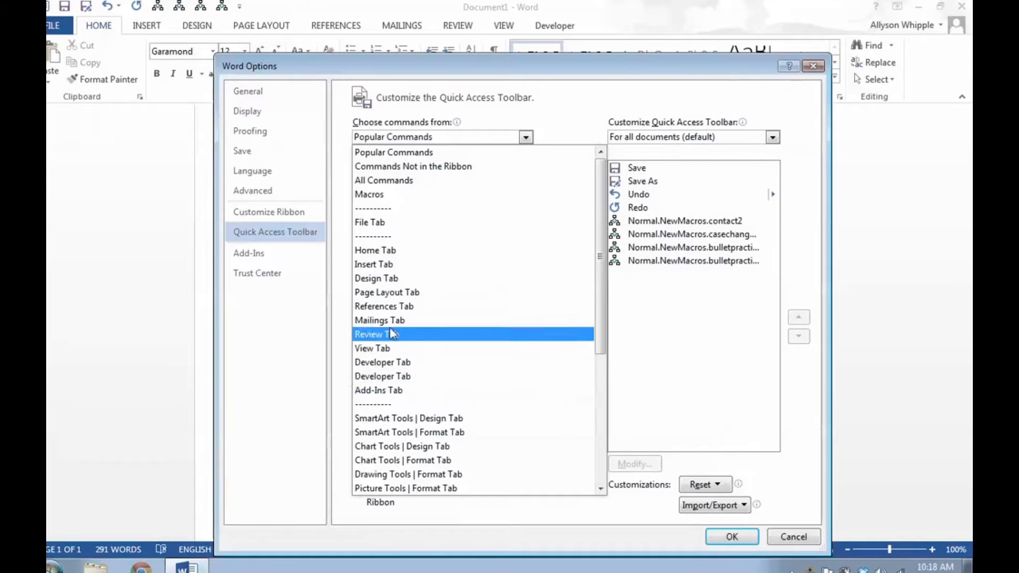
{"action": "left_click", "coordinate": [552, 69]}
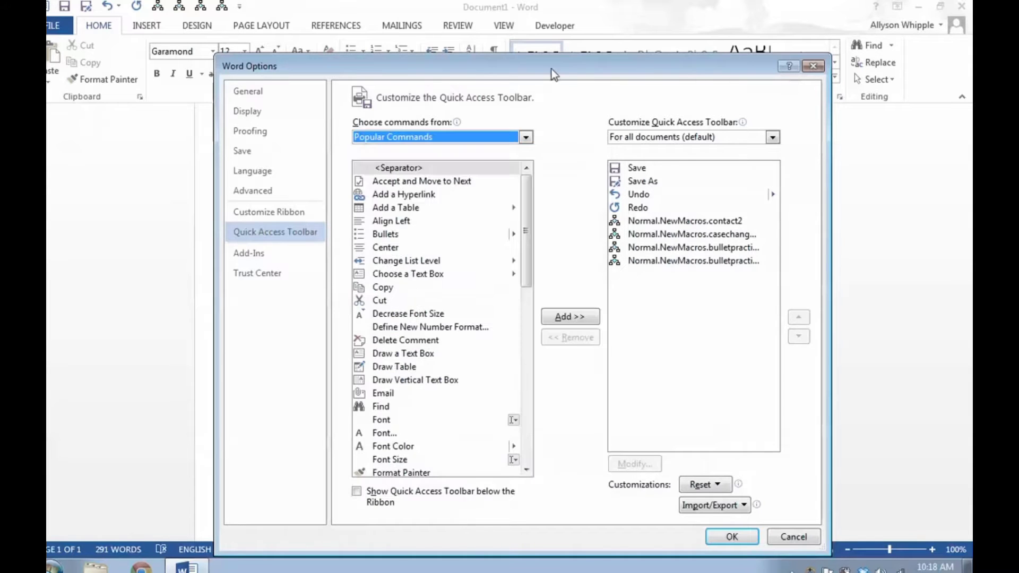
{"action": "left_click", "coordinate": [794, 537]}
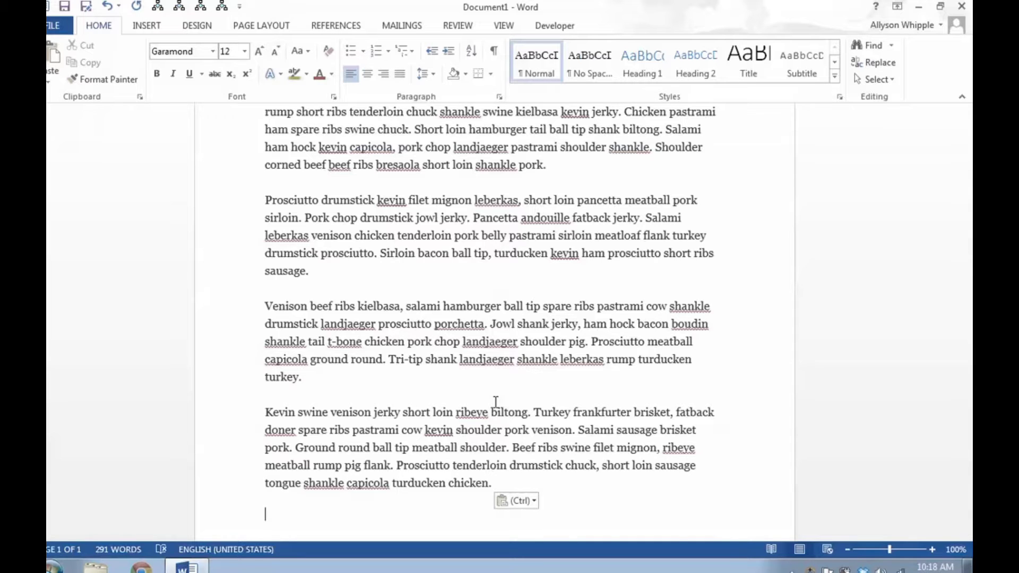
- Examine where the macro commands are offered on the ribbon and in the Quick Access Toolbar's customization choices
{"action": "left_click", "coordinate": [550, 32]}
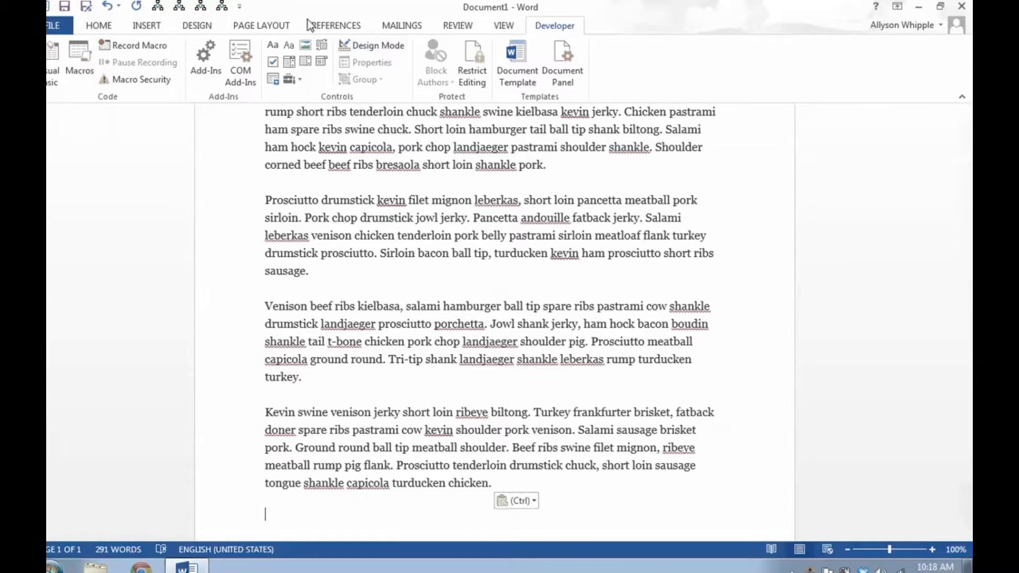
{"action": "left_click", "coordinate": [501, 30]}
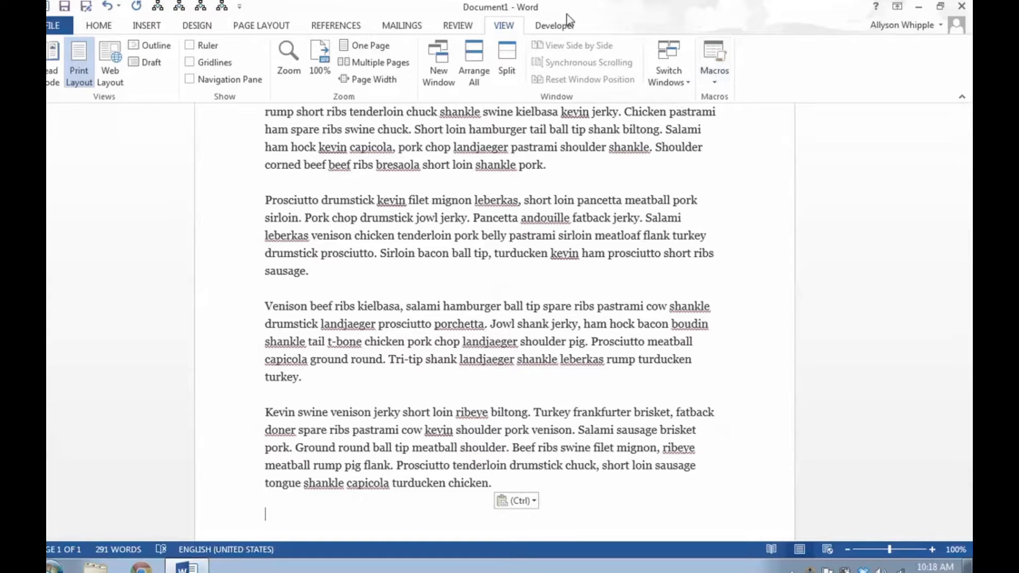
{"action": "left_click", "coordinate": [551, 28]}
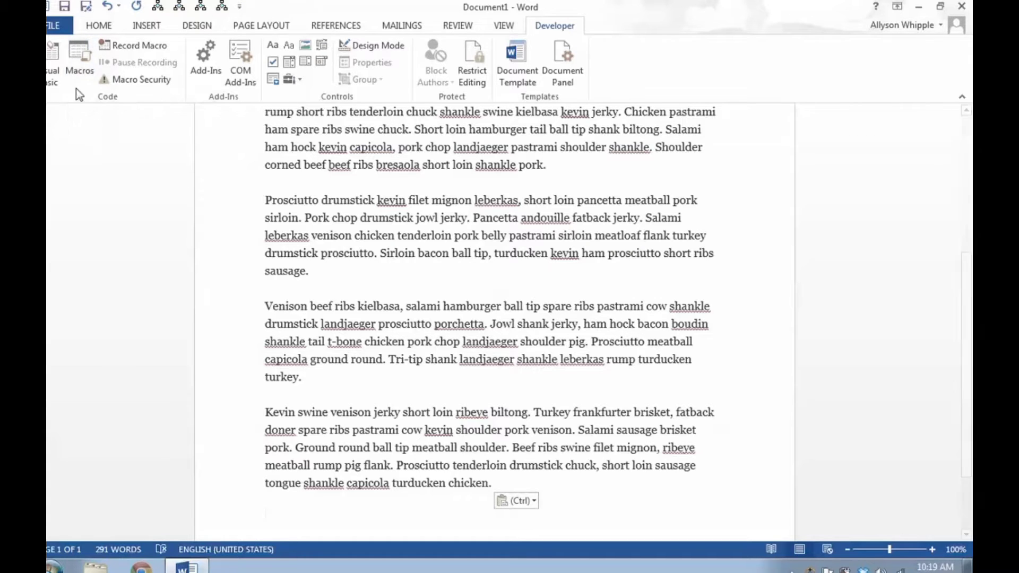
{"action": "left_click", "coordinate": [504, 27]}
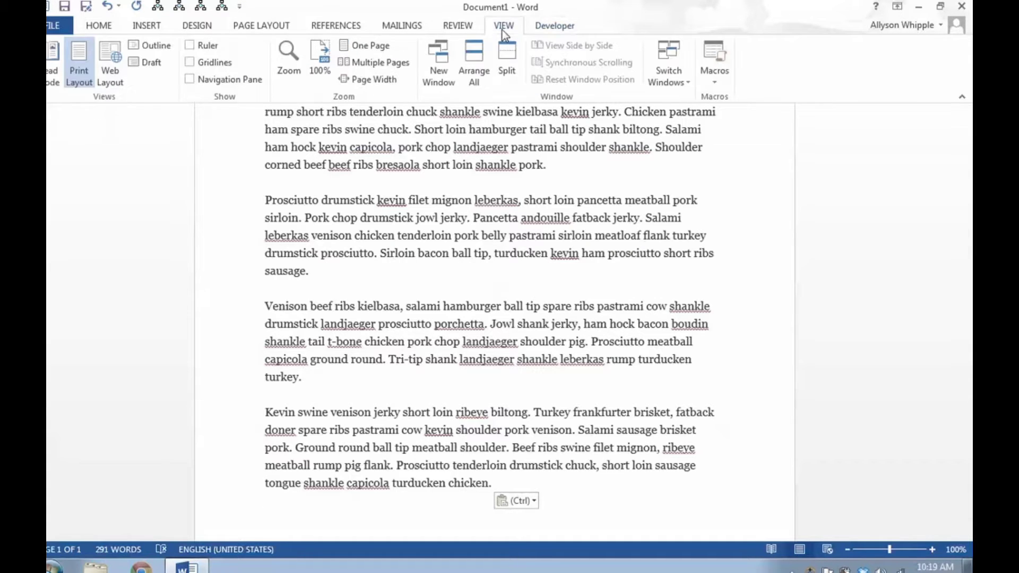
{"action": "left_click", "coordinate": [718, 84]}
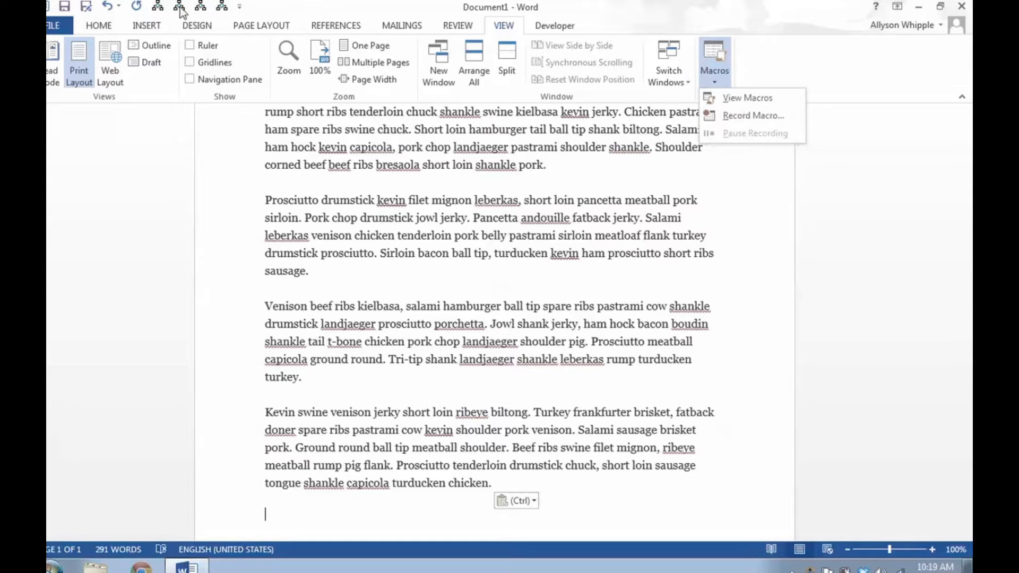
{"action": "left_click", "coordinate": [239, 7]}
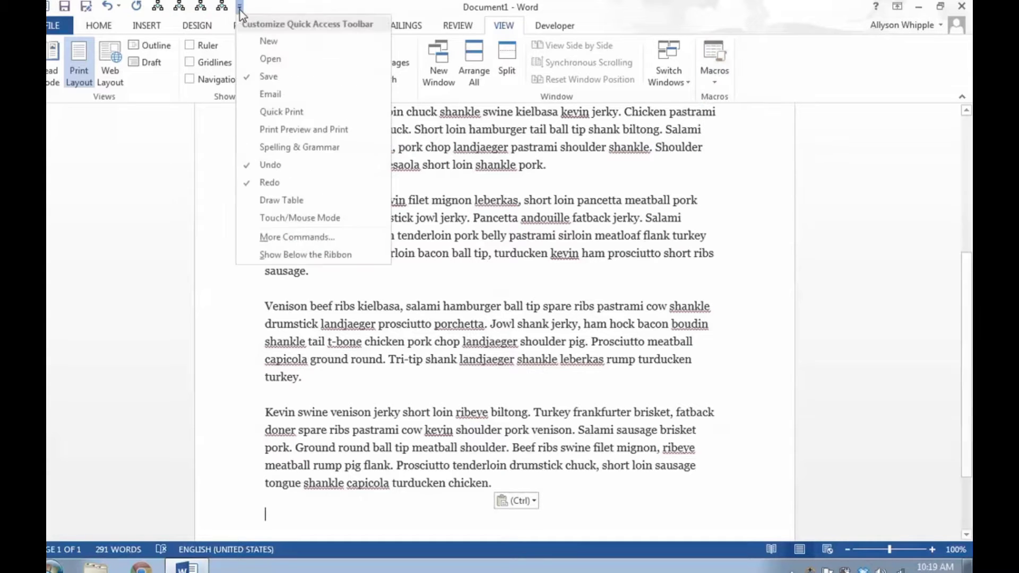
{"action": "left_click", "coordinate": [239, 7]}
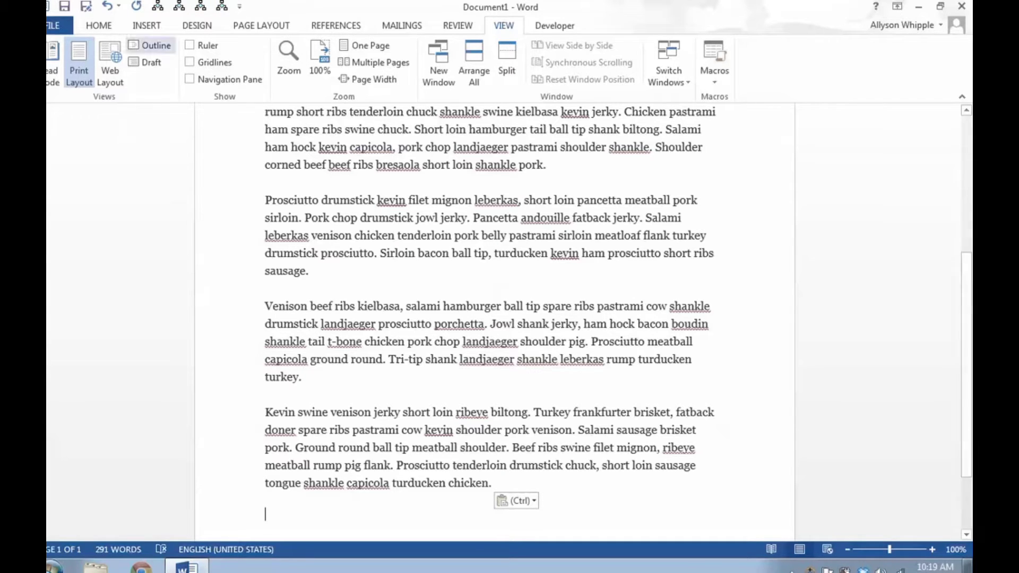
- Show the Macros category of commands available for the Quick Access Toolbar, and leave the options without changes
{"action": "left_click", "coordinate": [57, 27]}
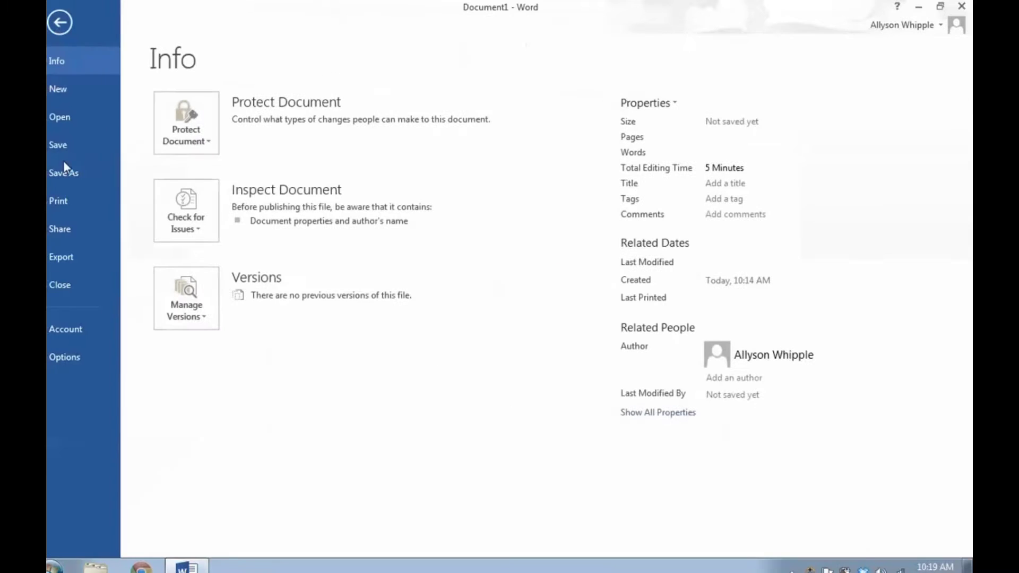
{"action": "left_click", "coordinate": [73, 354]}
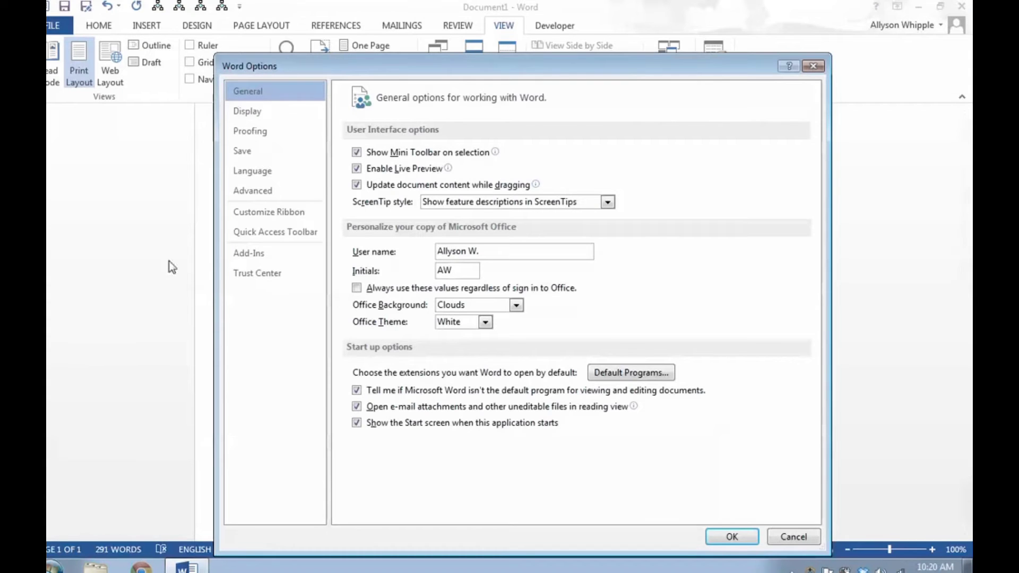
{"action": "left_click", "coordinate": [272, 235]}
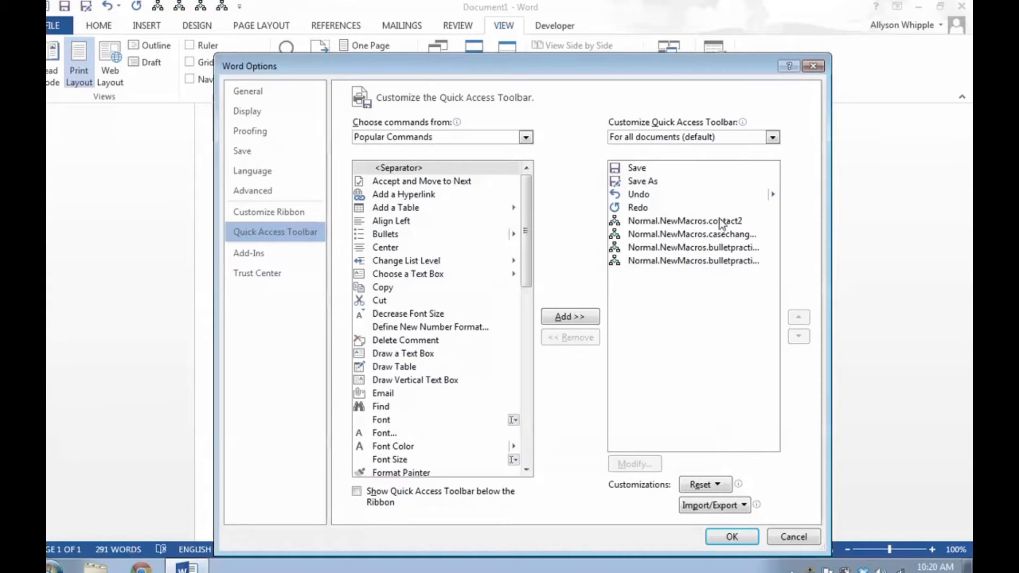
{"action": "left_click", "coordinate": [525, 137]}
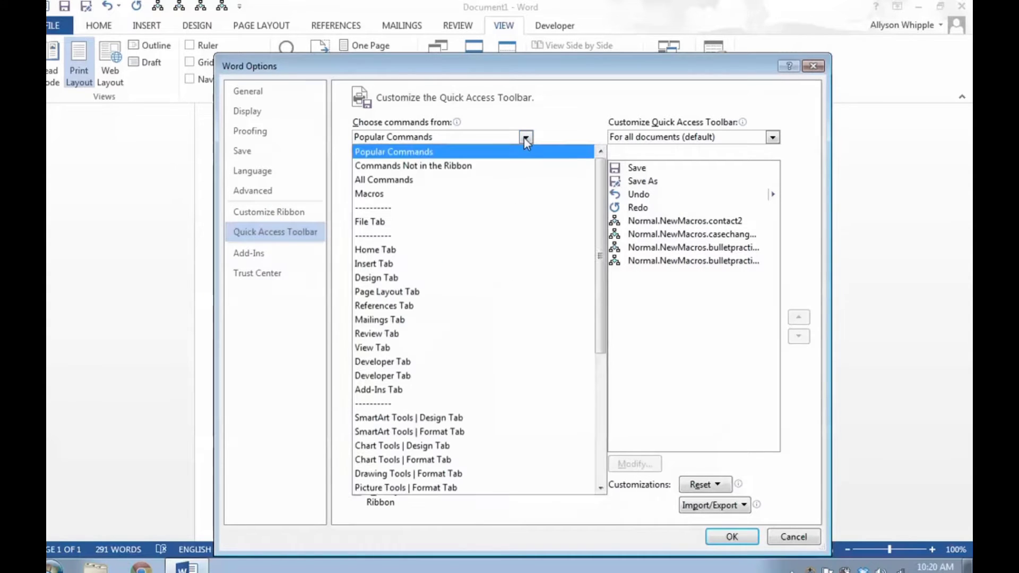
{"action": "left_click", "coordinate": [458, 194]}
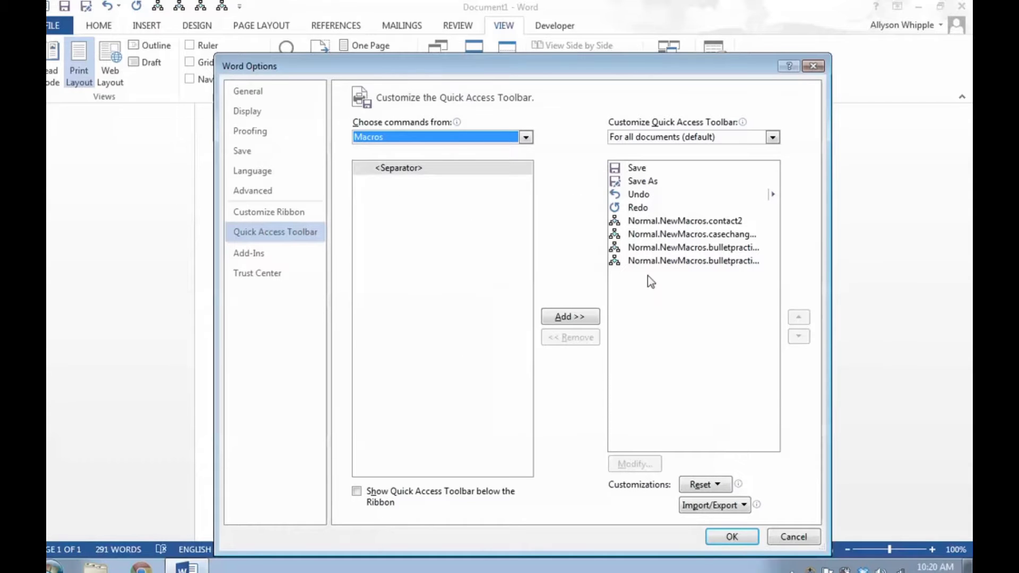
{"action": "left_click", "coordinate": [794, 537]}
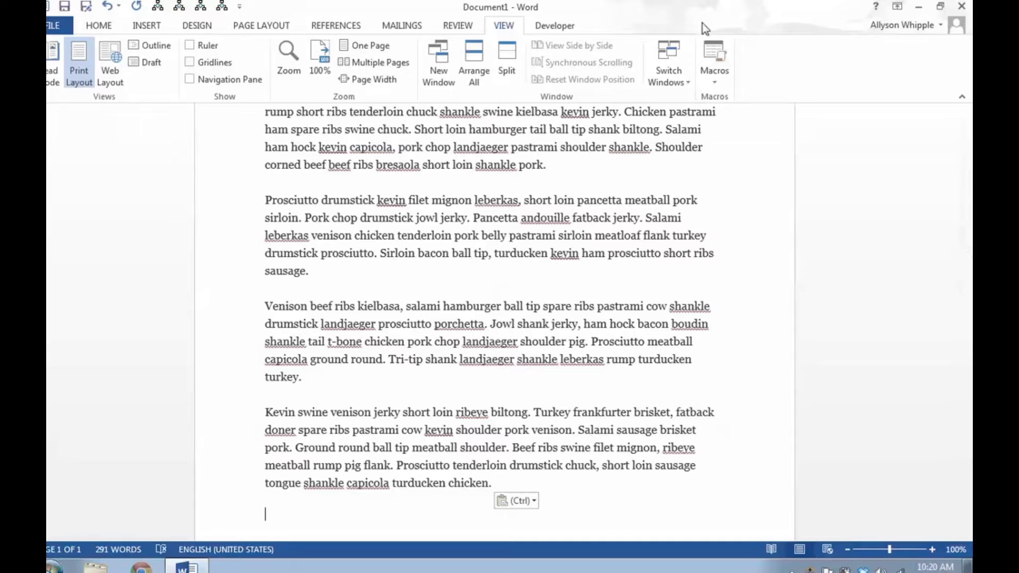
- View the list of existing macros in all active templates and documents, and close it
{"action": "left_click", "coordinate": [721, 77]}
{"action": "left_click", "coordinate": [725, 99]}
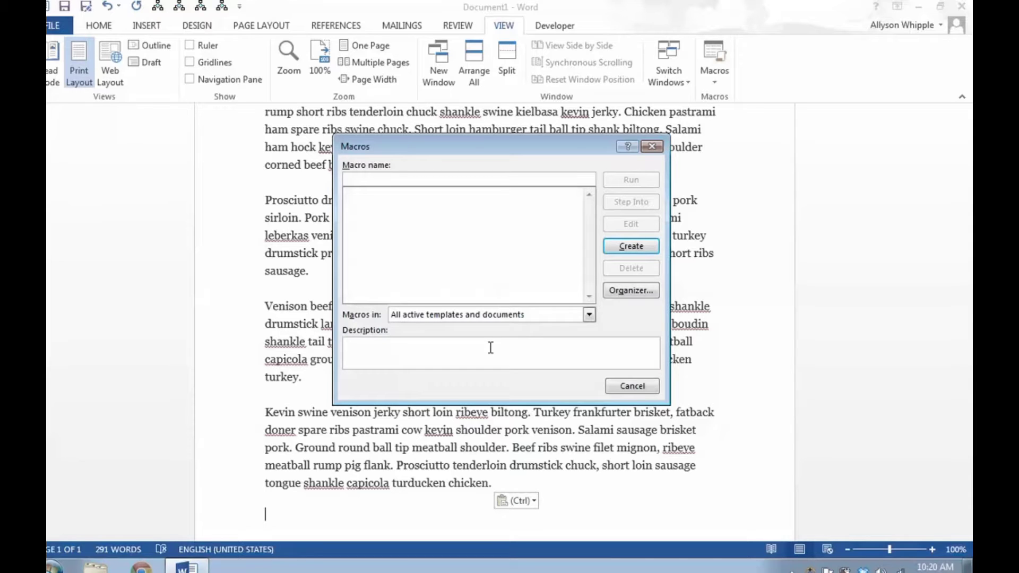
{"action": "left_click", "coordinate": [631, 388]}
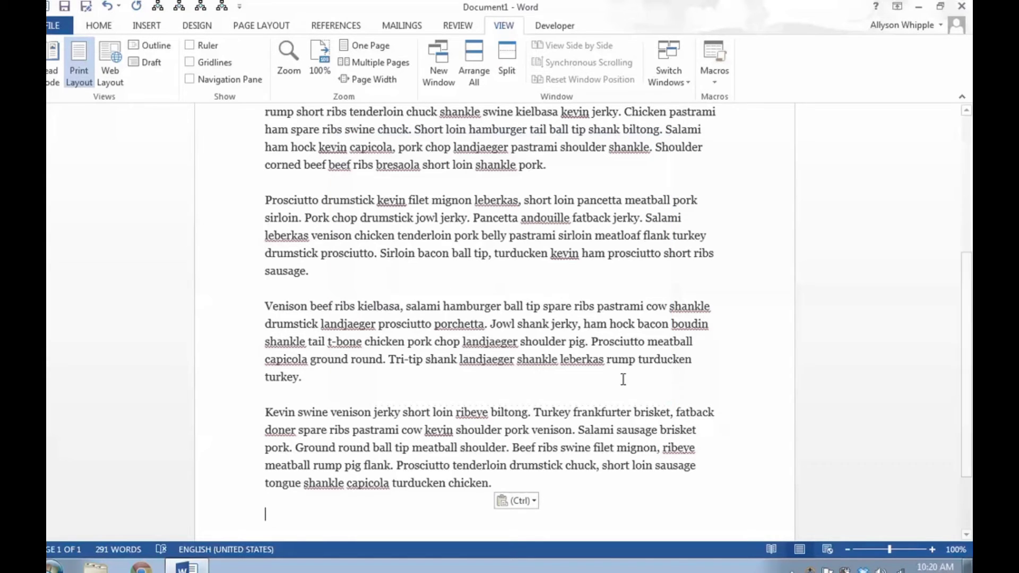
- Set up a new macro recording with the macro name October2014Class
{"action": "left_click", "coordinate": [714, 80]}
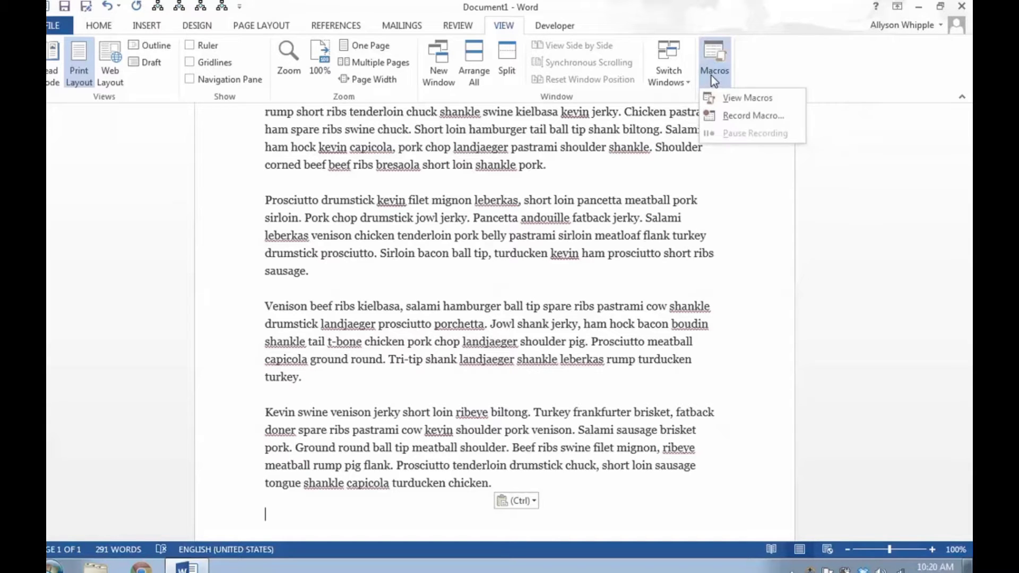
{"action": "left_click", "coordinate": [726, 117]}
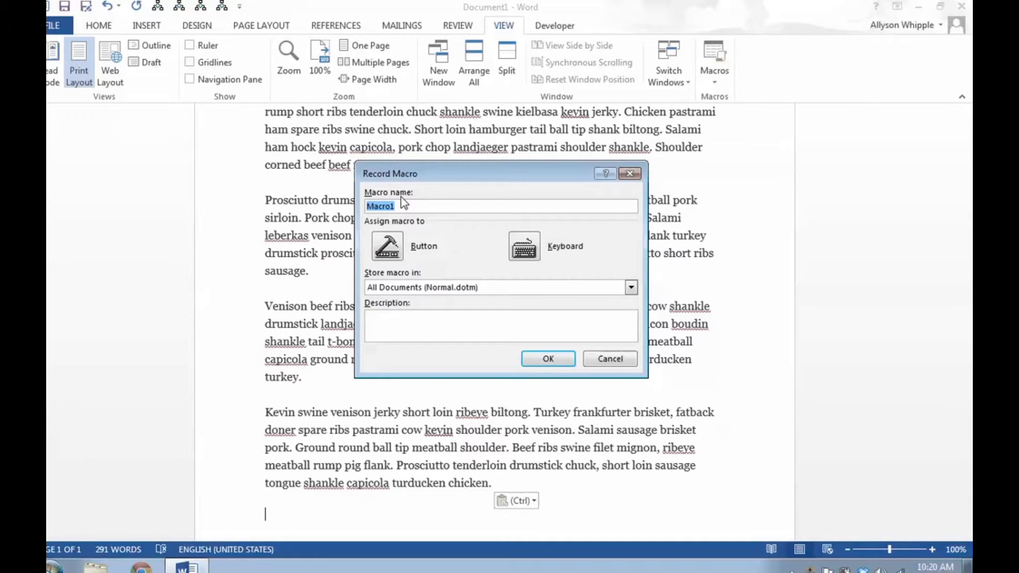
{"action": "type", "text": "October2014Class"}
- Try out the macro's storage locations, switching between Document1 (document) and All Documents (Normal.dotm)
{"action": "left_click", "coordinate": [466, 288]}
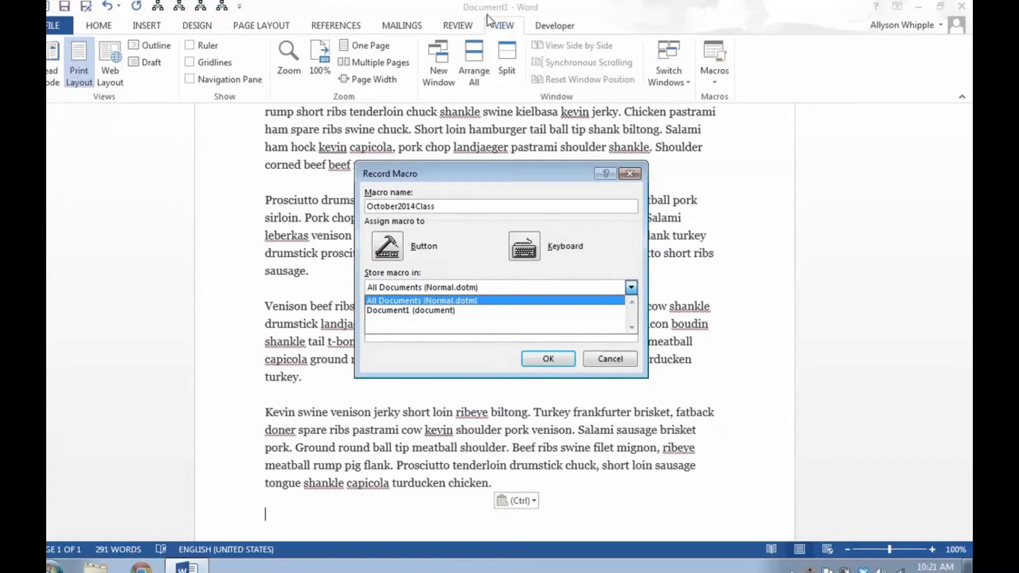
{"action": "left_click", "coordinate": [403, 310]}
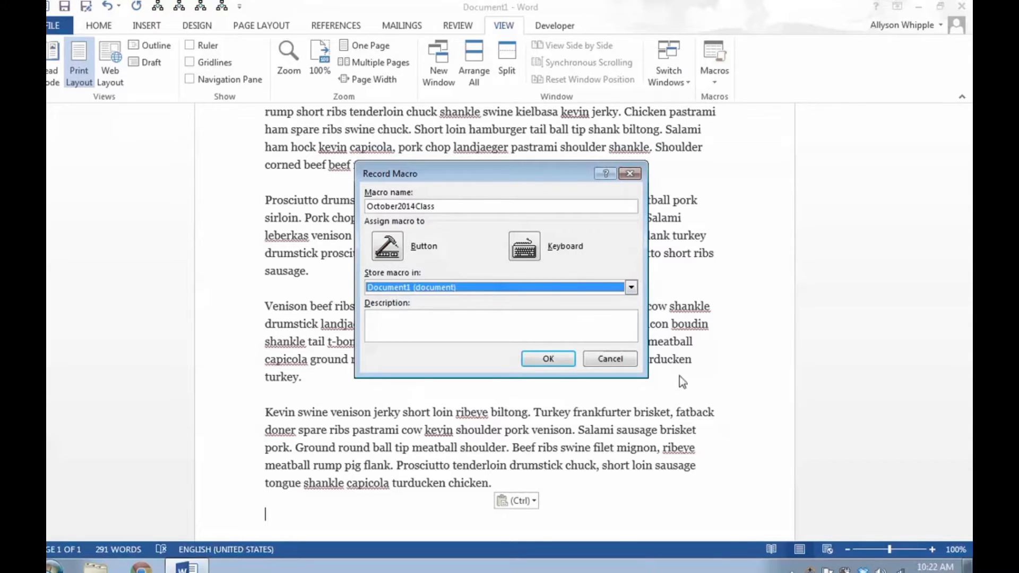
{"action": "left_click", "coordinate": [432, 289]}
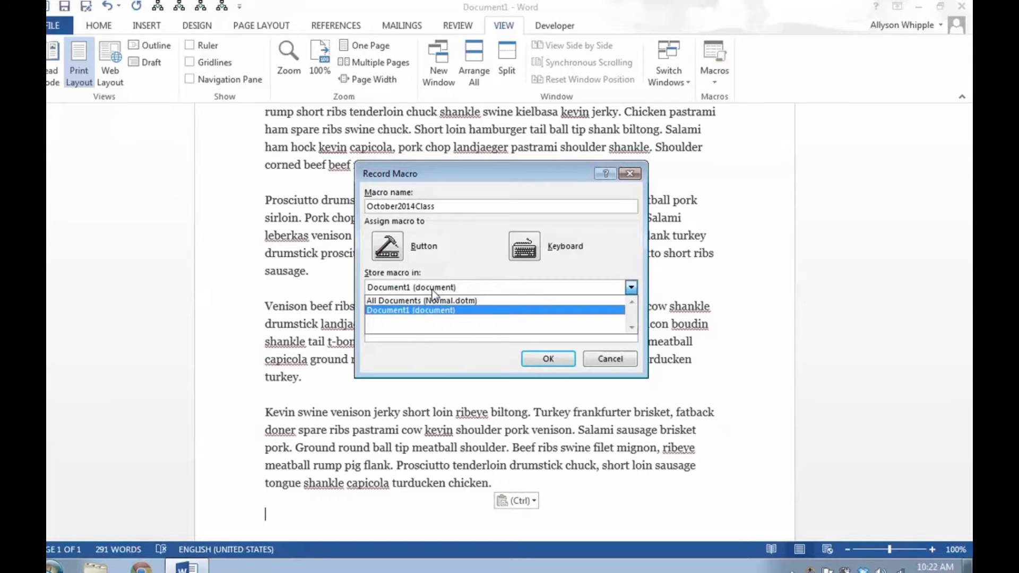
{"action": "left_click", "coordinate": [431, 300]}
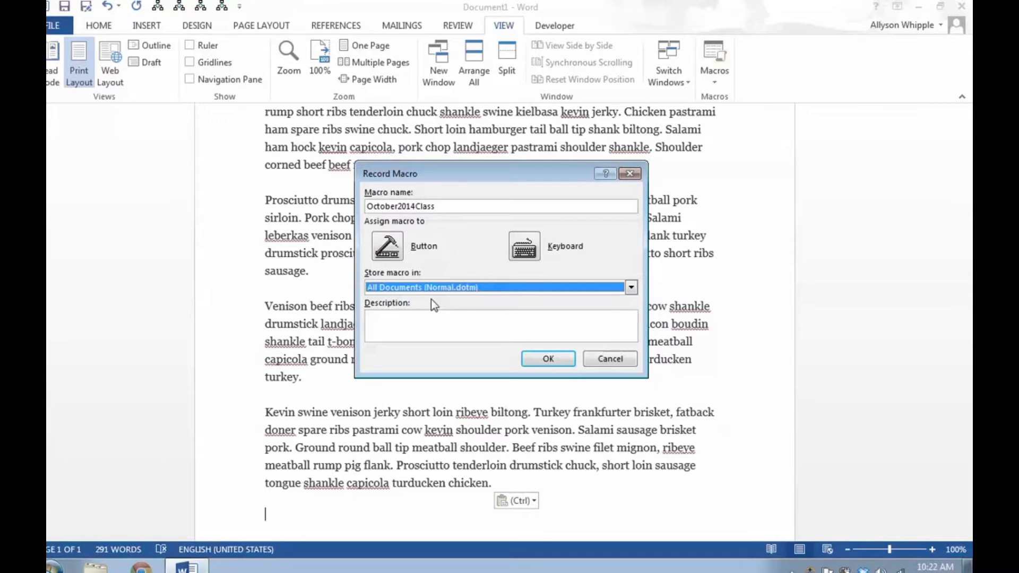
{"action": "left_click", "coordinate": [427, 289]}
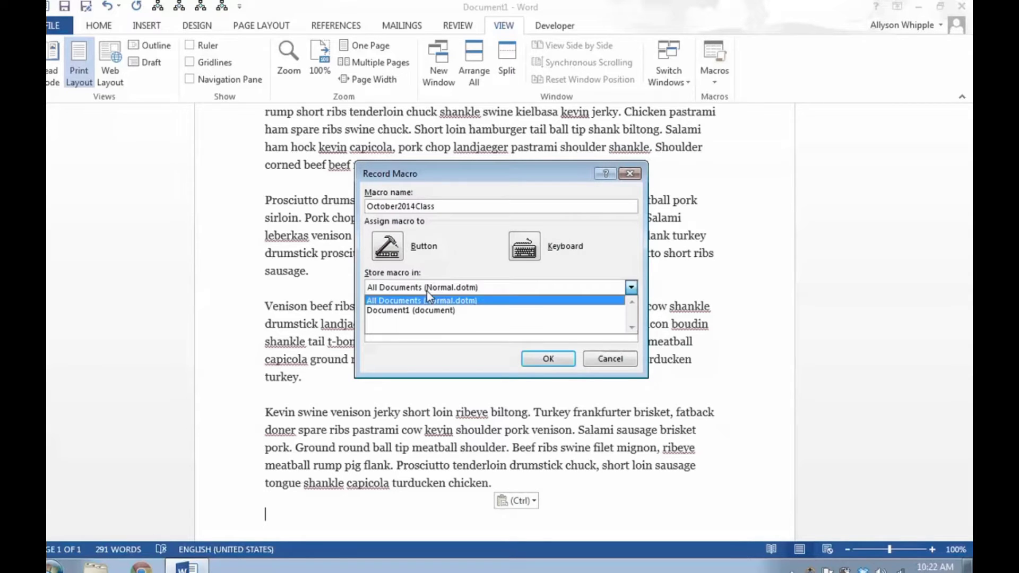
{"action": "left_click", "coordinate": [428, 311]}
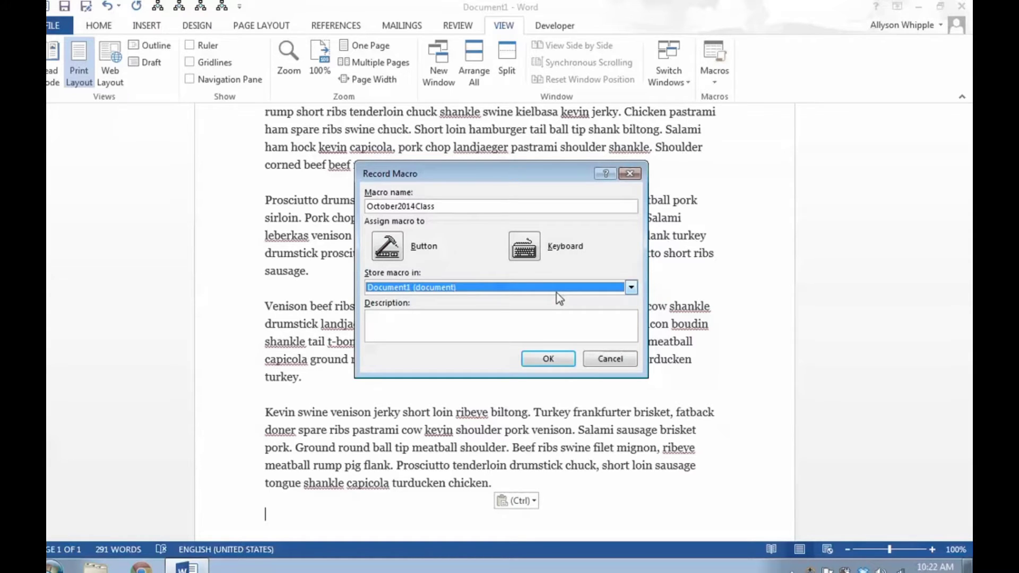
- Store the macro in All Documents (Normal.dotm) and enter the description "From class Fall 2014"
{"action": "left_click", "coordinate": [557, 291]}
{"action": "left_click", "coordinate": [504, 311]}
{"action": "left_click", "coordinate": [422, 325]}
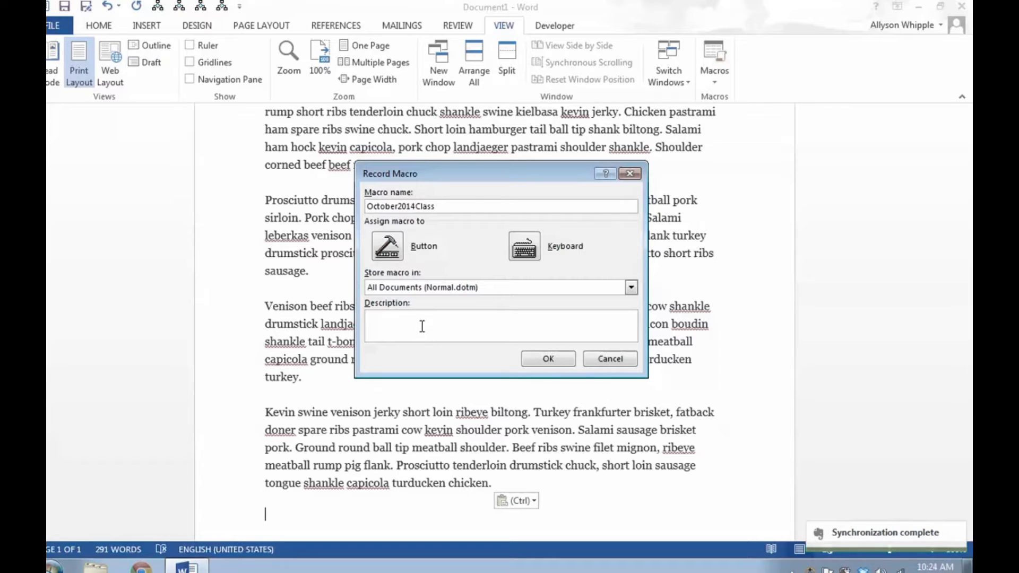
{"action": "type", "text": "From class "}
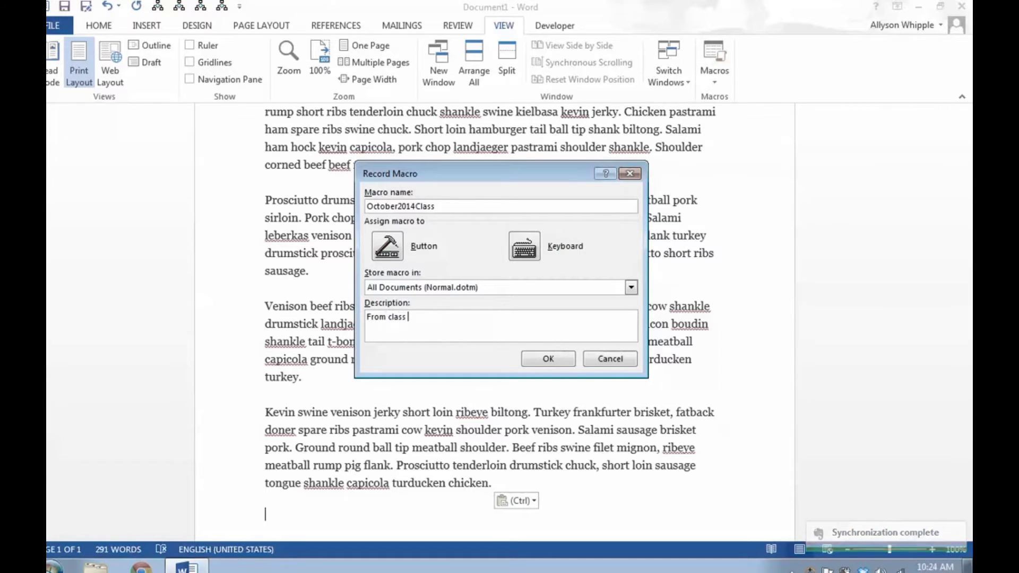
{"action": "type", "text": "Fall 2014"}
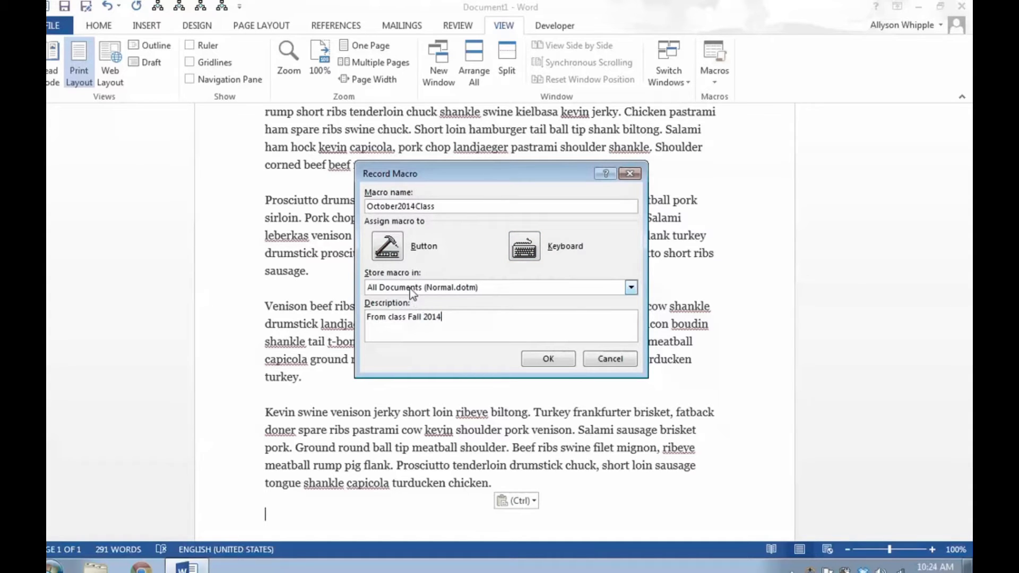
- Assign the keyboard shortcut Alt+T to the October2014Class macro, saving the change in Normal
{"action": "left_click", "coordinate": [520, 255]}
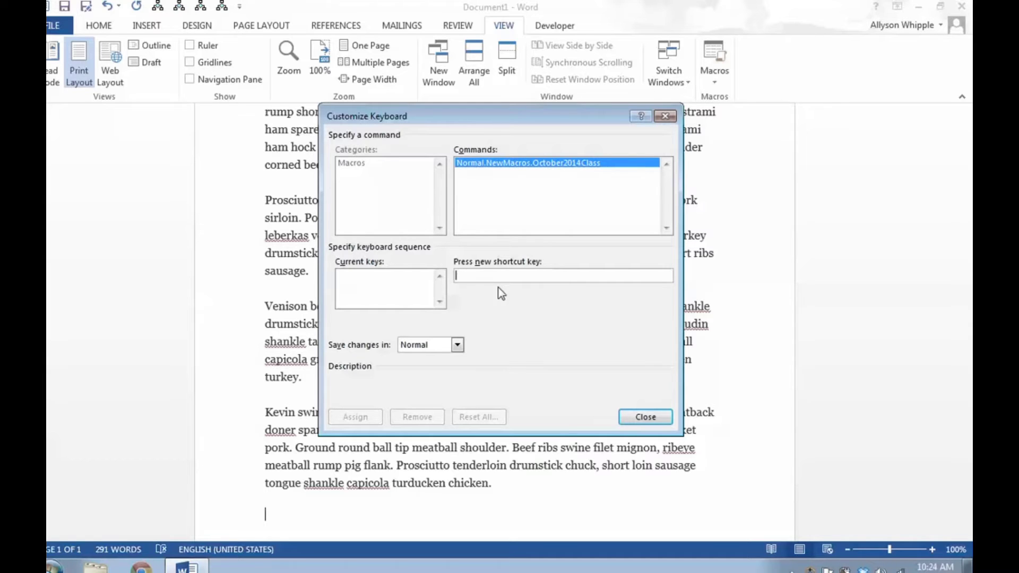
{"action": "key", "text": "alt+t"}
{"action": "key", "text": "v"}
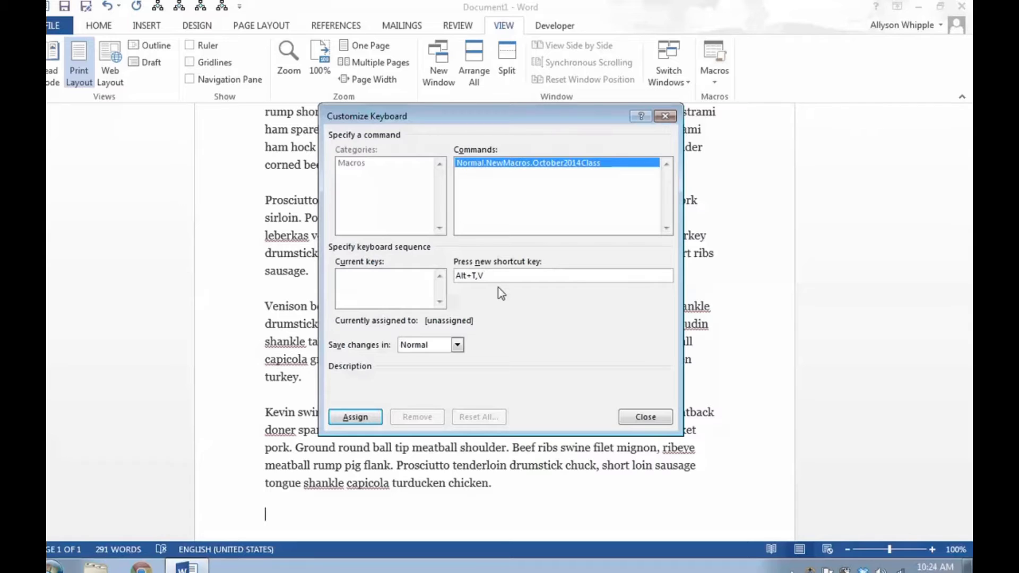
{"action": "key", "text": "BackSpace"}
{"action": "left_click", "coordinate": [345, 421]}
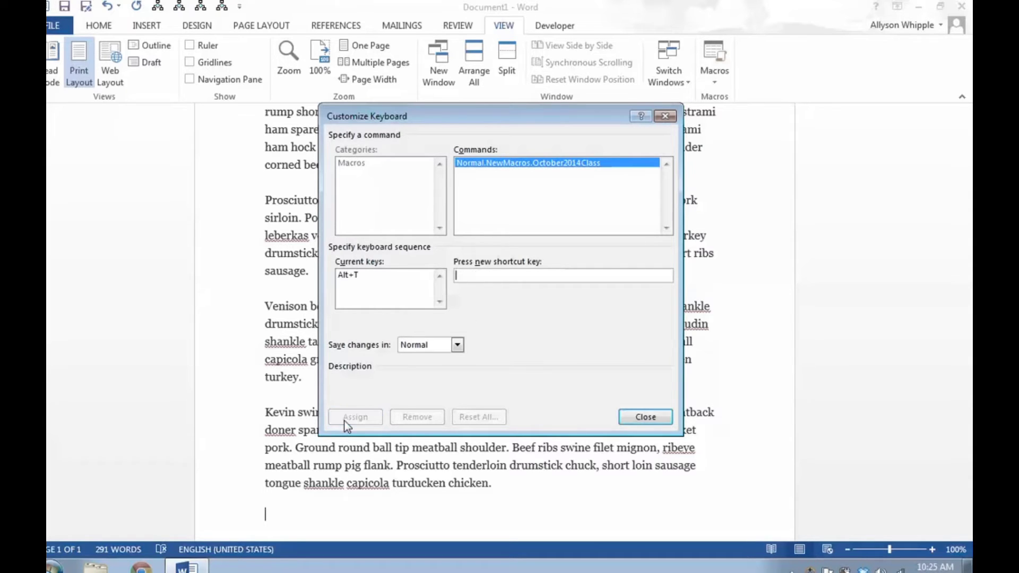
- Record the sentence "This is text that was created as part of a macro!" into the October2014Class macro and stop the recording
{"action": "left_click", "coordinate": [628, 418]}
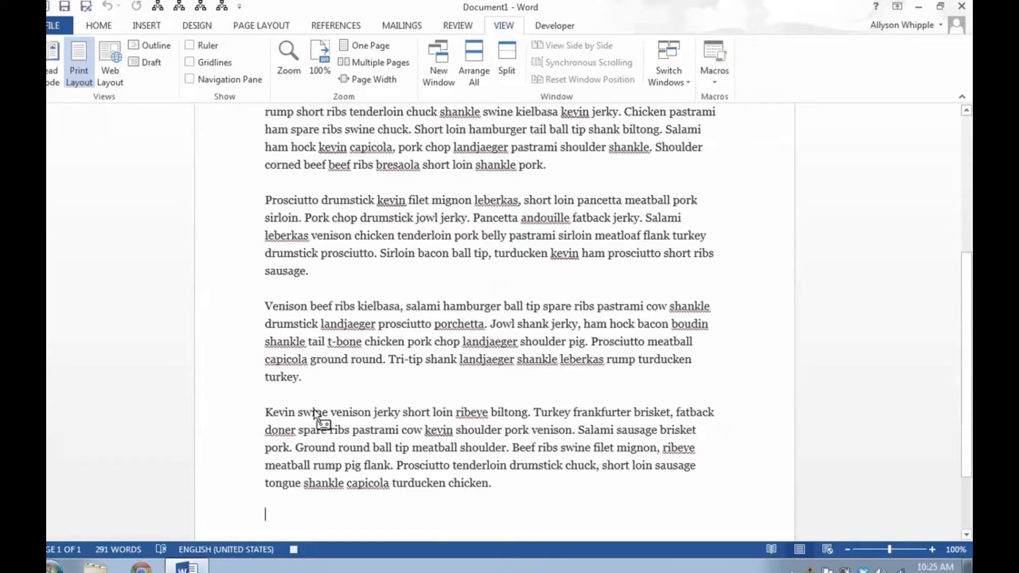
{"action": "type", "text": "T"}
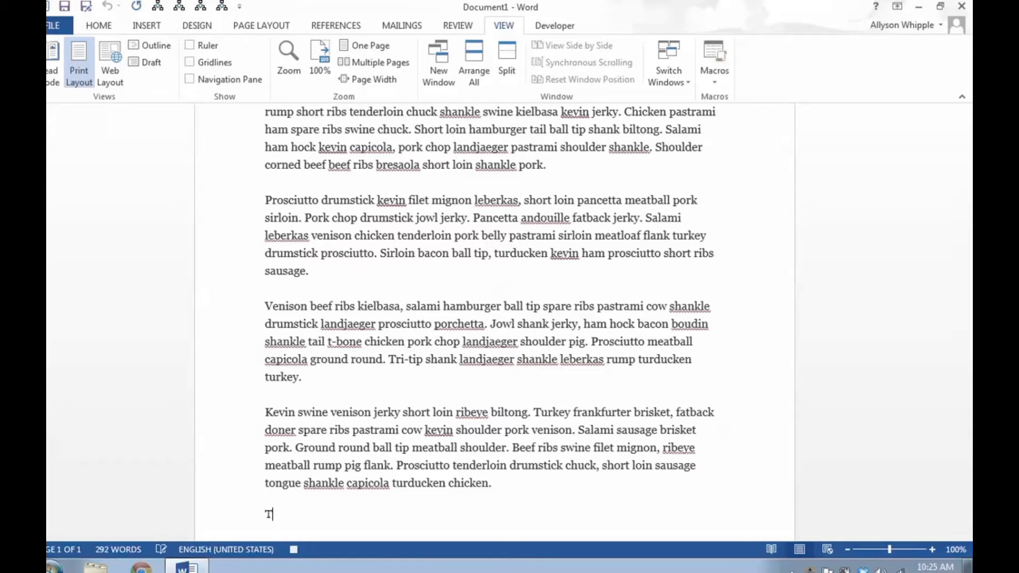
{"action": "type", "text": "his is text that was created as"}
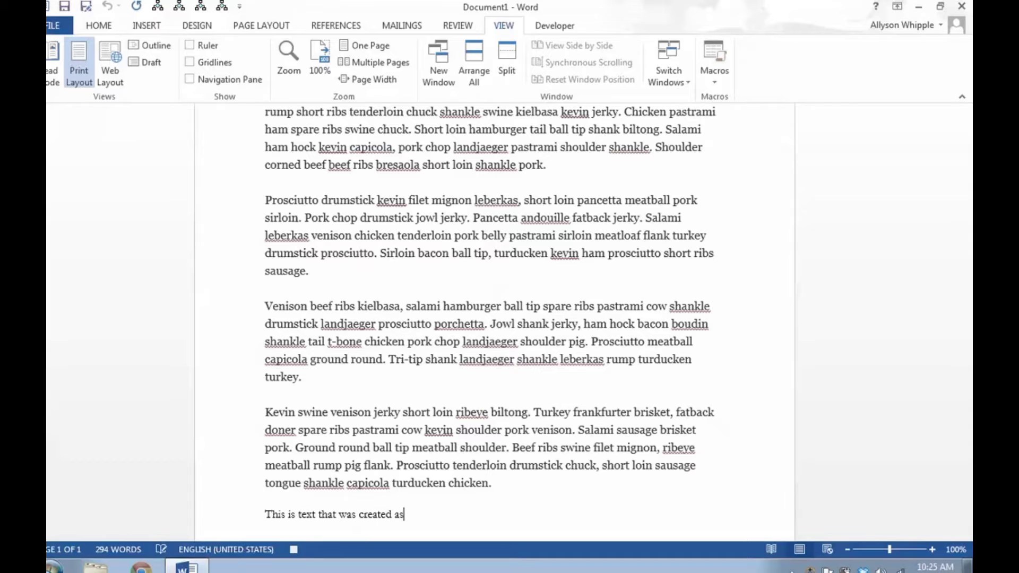
{"action": "type", "text": " part of"}
{"action": "type", "text": "a macro!"}
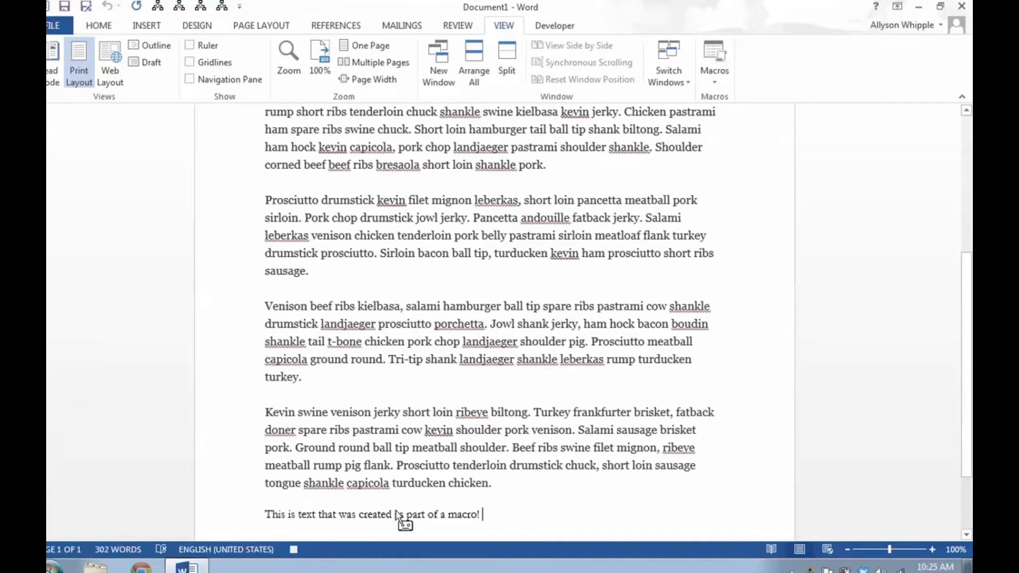
{"action": "left_click", "coordinate": [293, 551]}
- Create a new blank document and run the October2014Class macro in it with its assigned keyboard shortcut
{"action": "key", "text": "ctrl+n"}
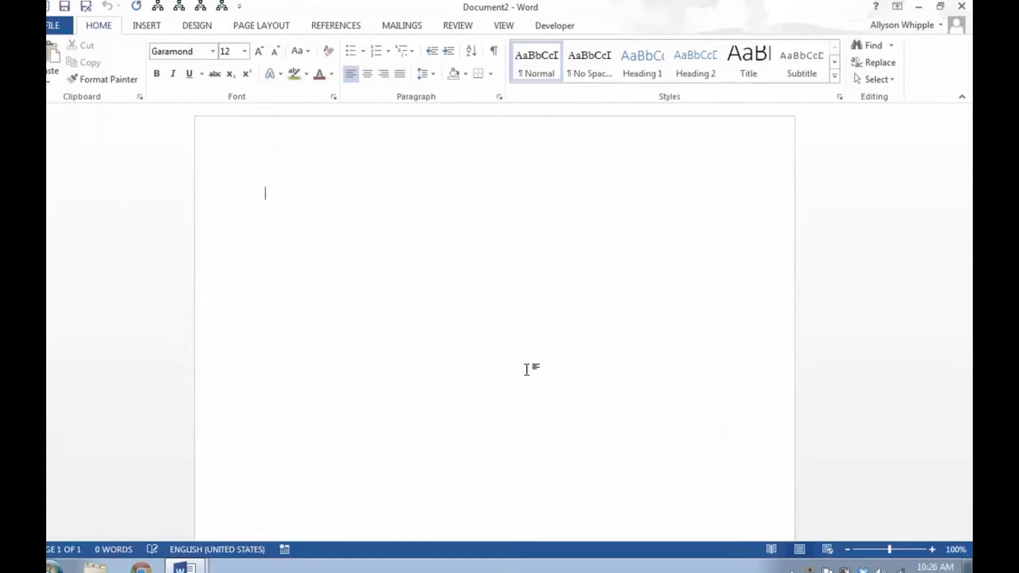
{"action": "key", "text": "ctrl+shift+m"}
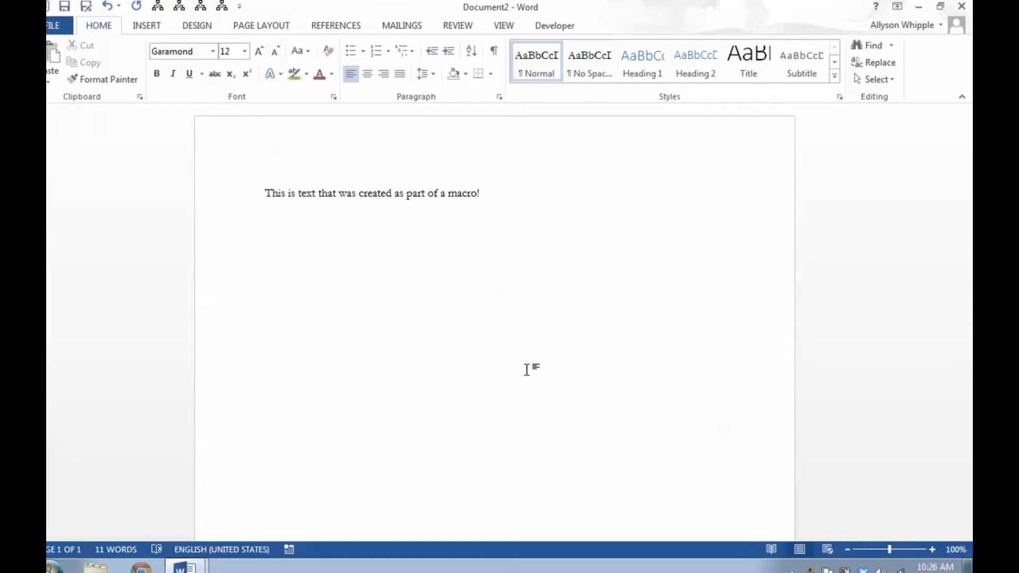
- Return to Document1 and check the list of macros available there, closing it without running anything
{"action": "left_click", "coordinate": [918, 8]}
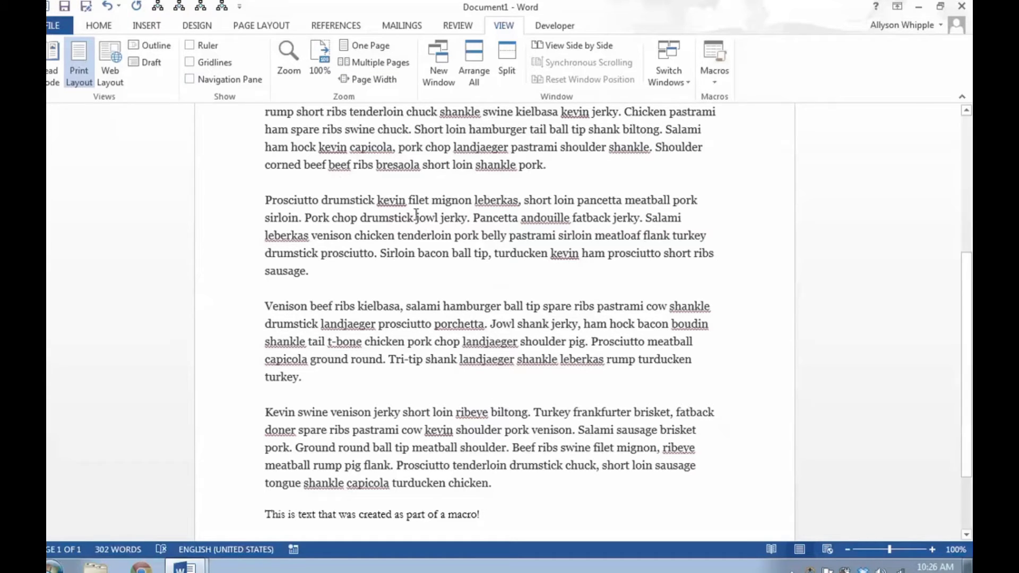
{"action": "left_click", "coordinate": [717, 80]}
{"action": "left_click", "coordinate": [722, 97]}
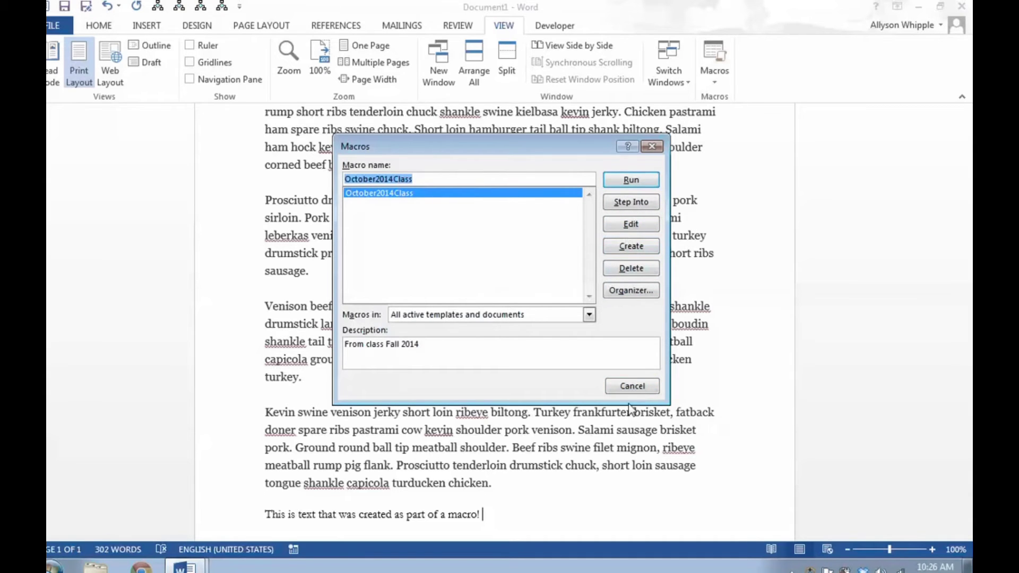
{"action": "left_click", "coordinate": [631, 385]}
- Switch to Document2 and run the October2014Class macro from the list of macros
{"action": "mouse_move", "coordinate": [193, 556]}
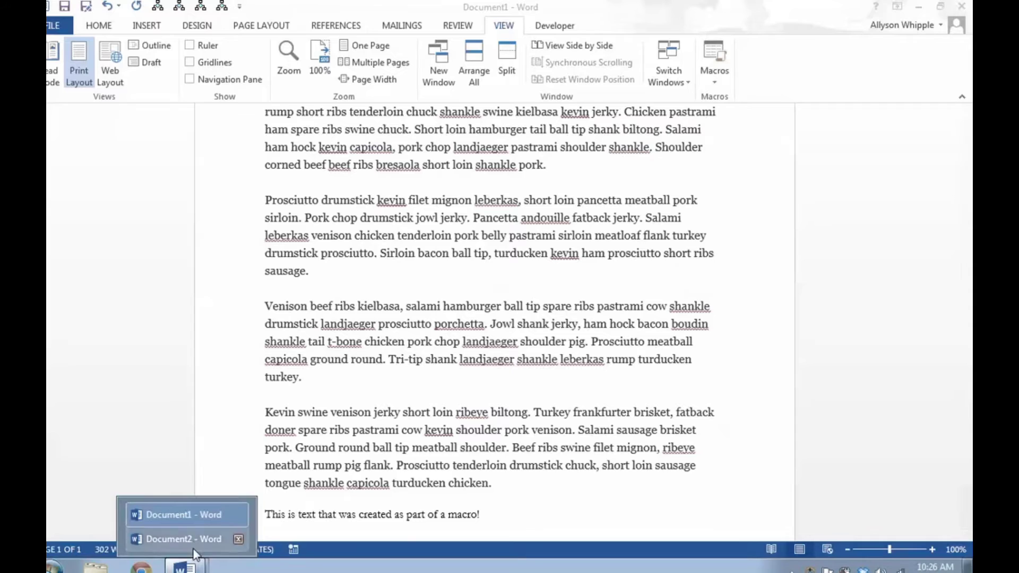
{"action": "left_click", "coordinate": [183, 538]}
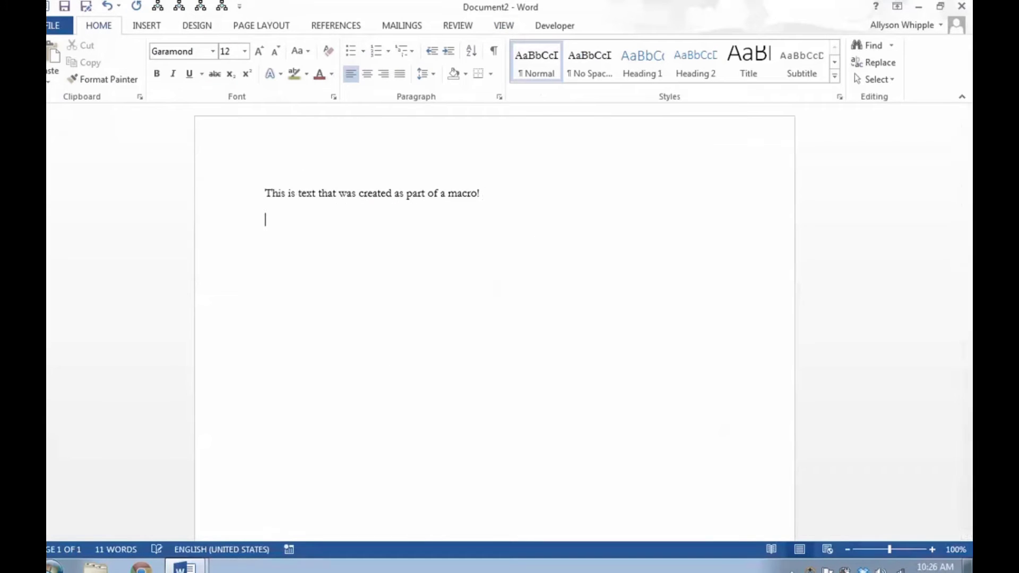
{"action": "left_click", "coordinate": [512, 29]}
{"action": "left_click", "coordinate": [721, 84]}
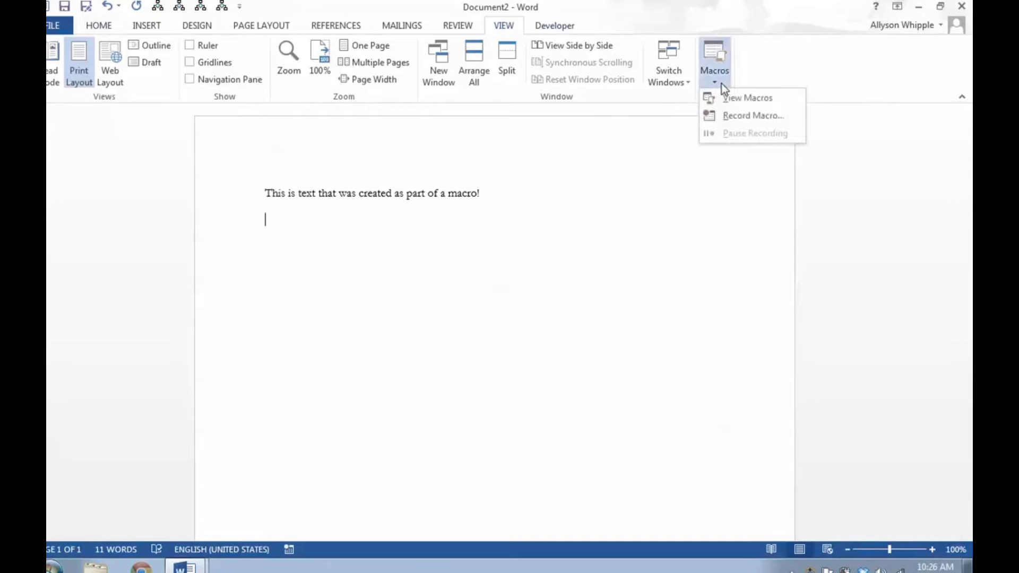
{"action": "left_click", "coordinate": [721, 100]}
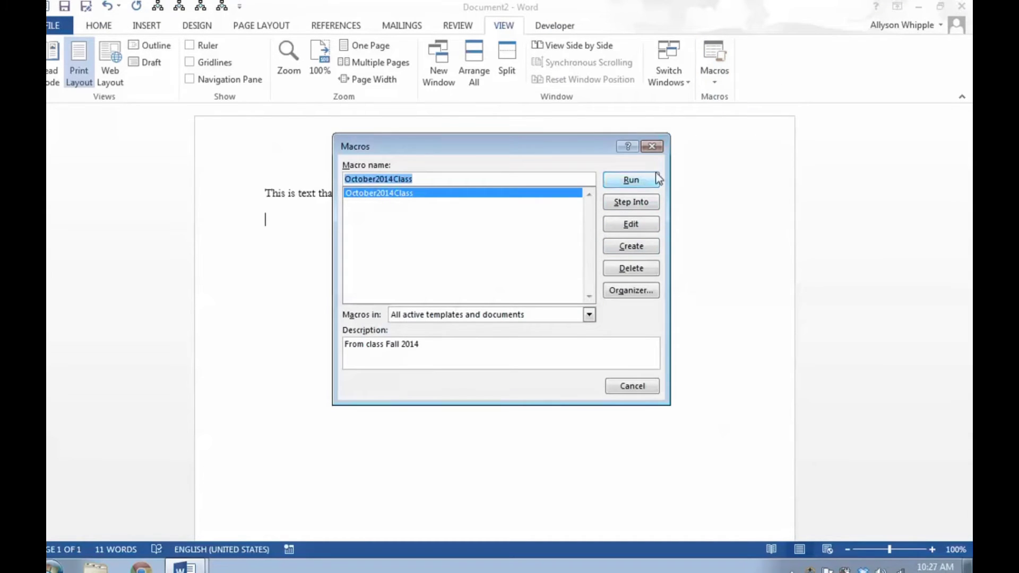
{"action": "left_click", "coordinate": [630, 179]}
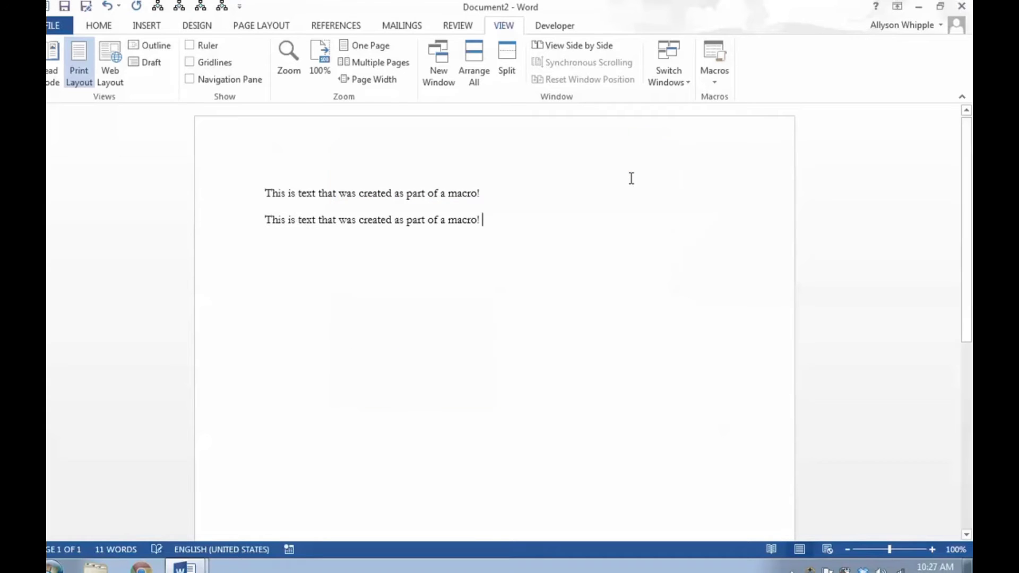
- Examine the macro list and the Organizer's macro project items and styles for Document2 and the Normal template
{"action": "left_click", "coordinate": [728, 78]}
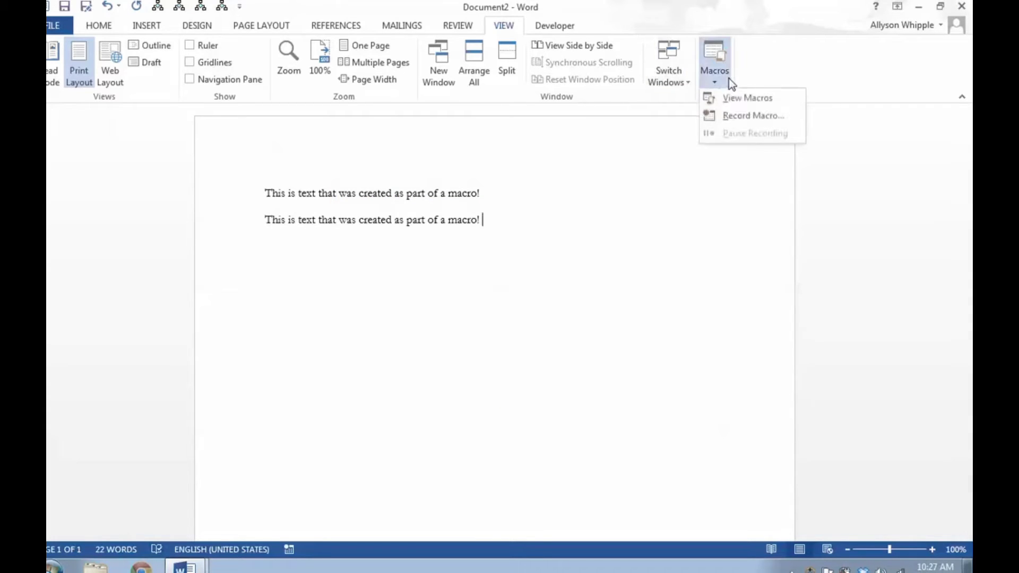
{"action": "left_click", "coordinate": [724, 98]}
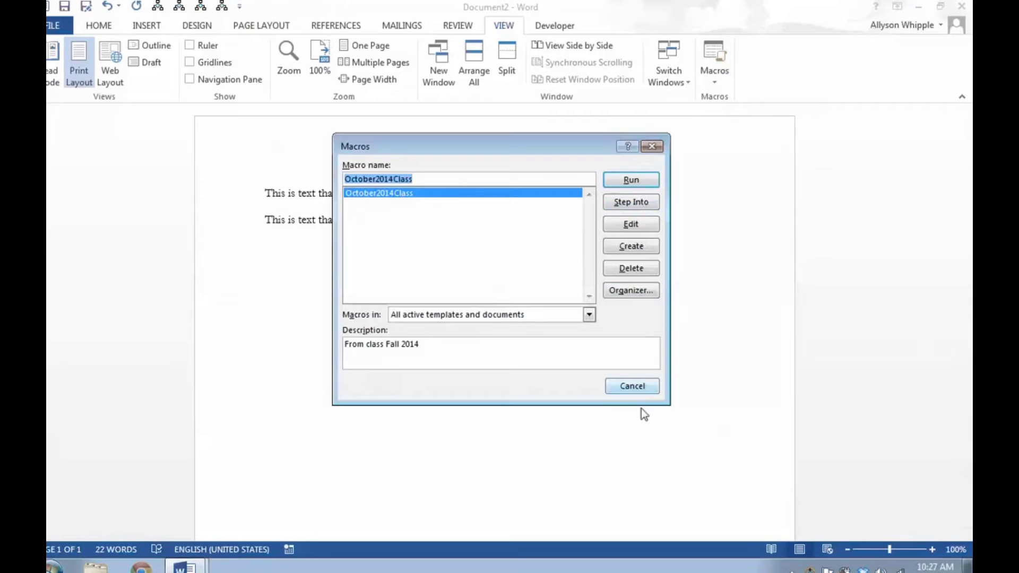
{"action": "left_click", "coordinate": [629, 387]}
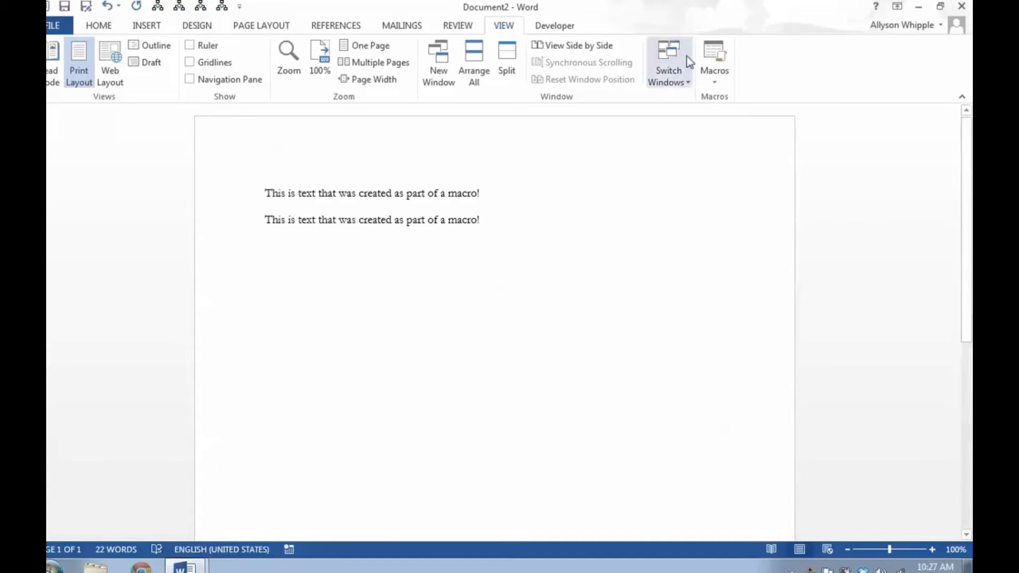
{"action": "left_click", "coordinate": [719, 87]}
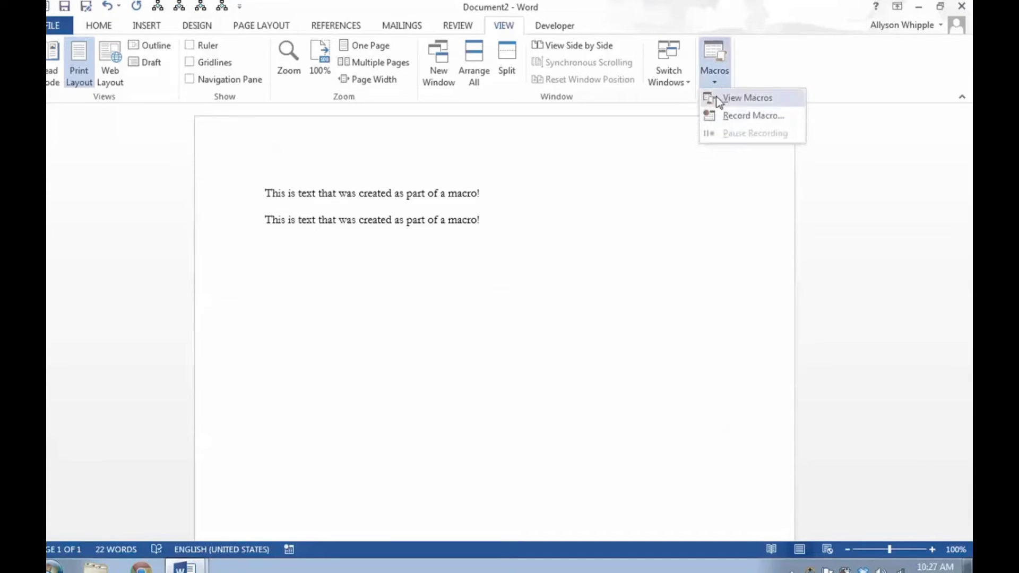
{"action": "left_click", "coordinate": [713, 98]}
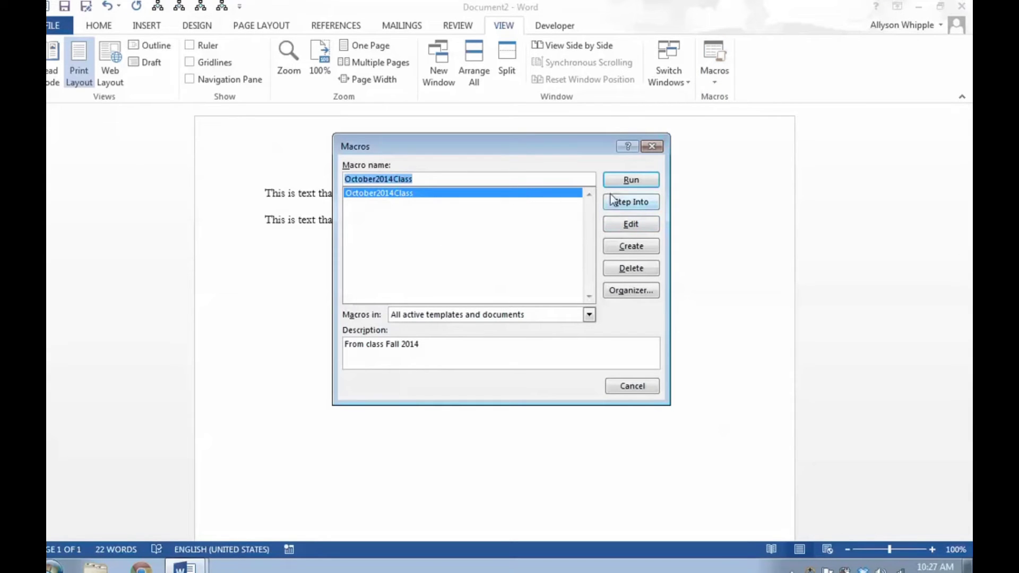
{"action": "left_click", "coordinate": [617, 291]}
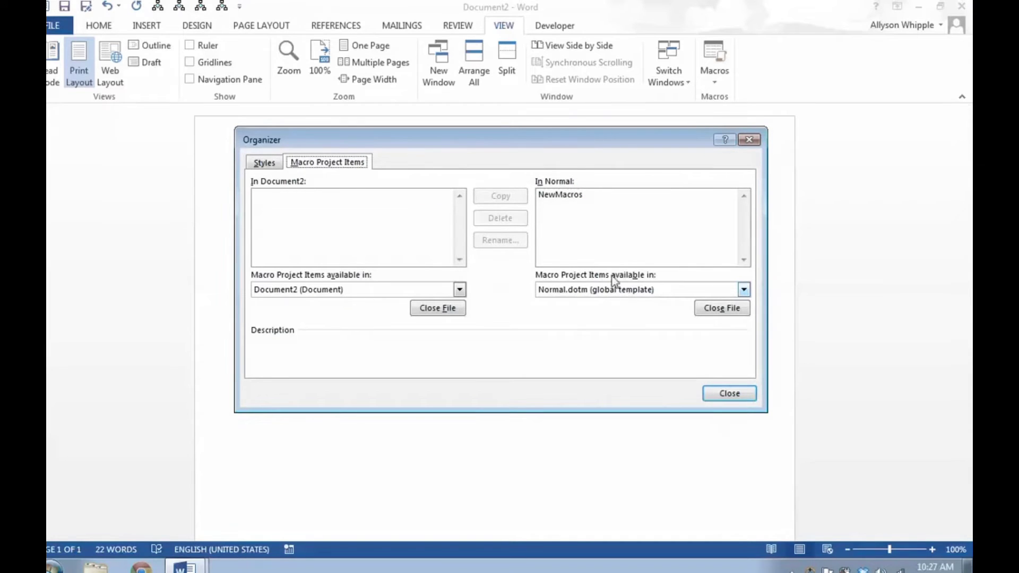
{"action": "left_click", "coordinate": [261, 163]}
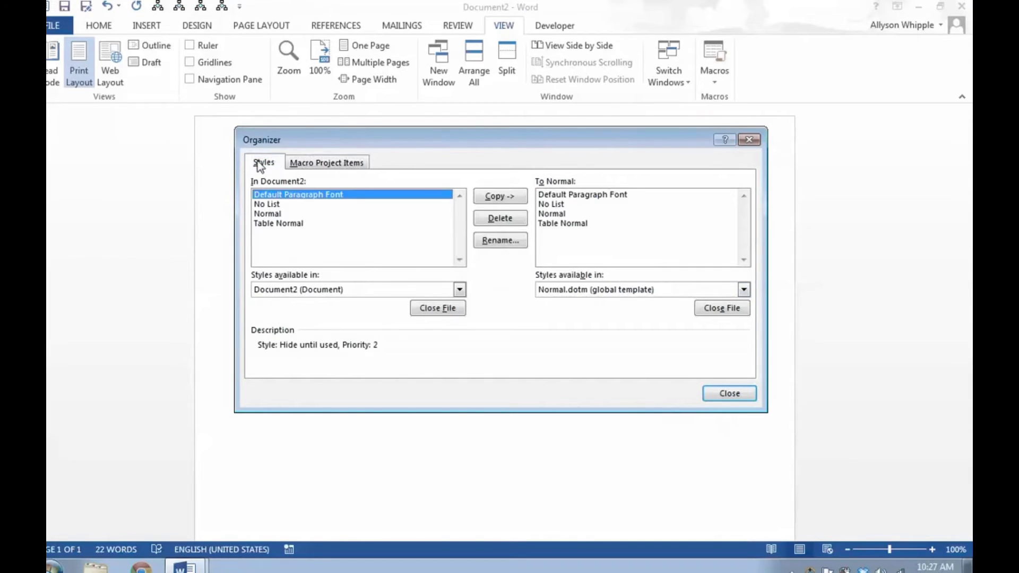
{"action": "left_click", "coordinate": [726, 393]}
- Inspect the October2014Class macro's code in the Visual Basic editor and close the editor
{"action": "left_click", "coordinate": [715, 80]}
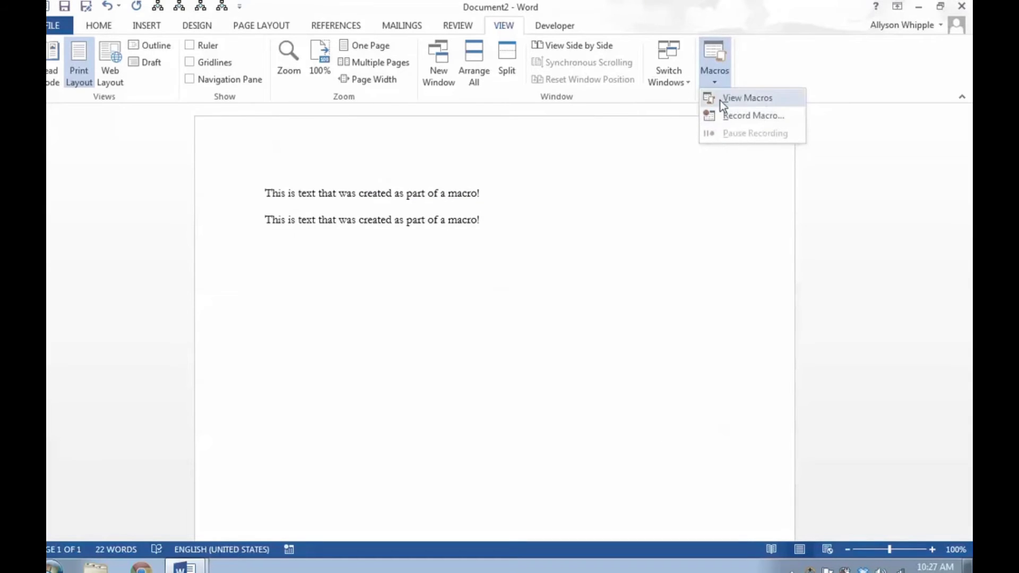
{"action": "left_click", "coordinate": [720, 100]}
{"action": "left_click", "coordinate": [631, 223]}
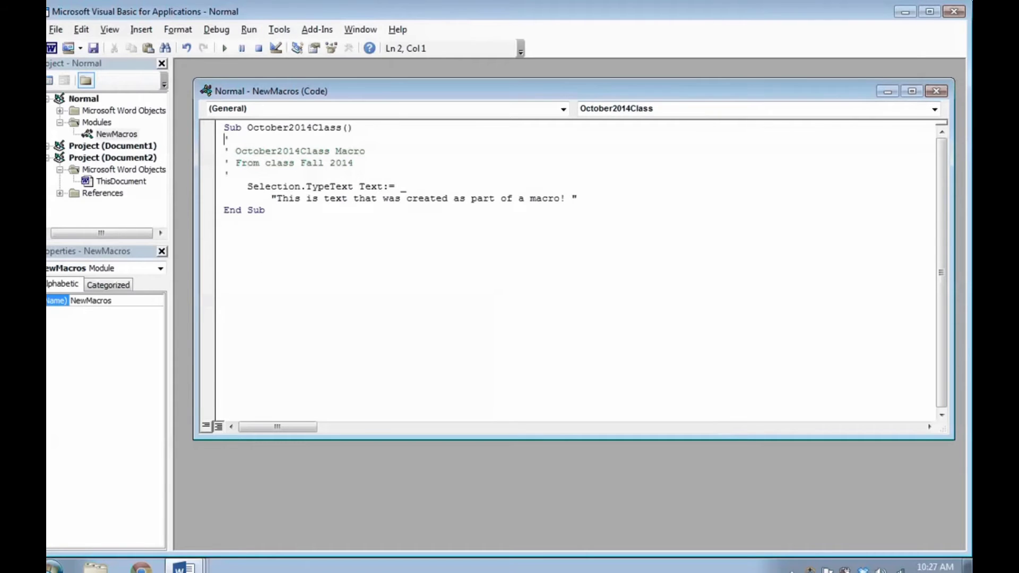
{"action": "left_click", "coordinate": [953, 12]}
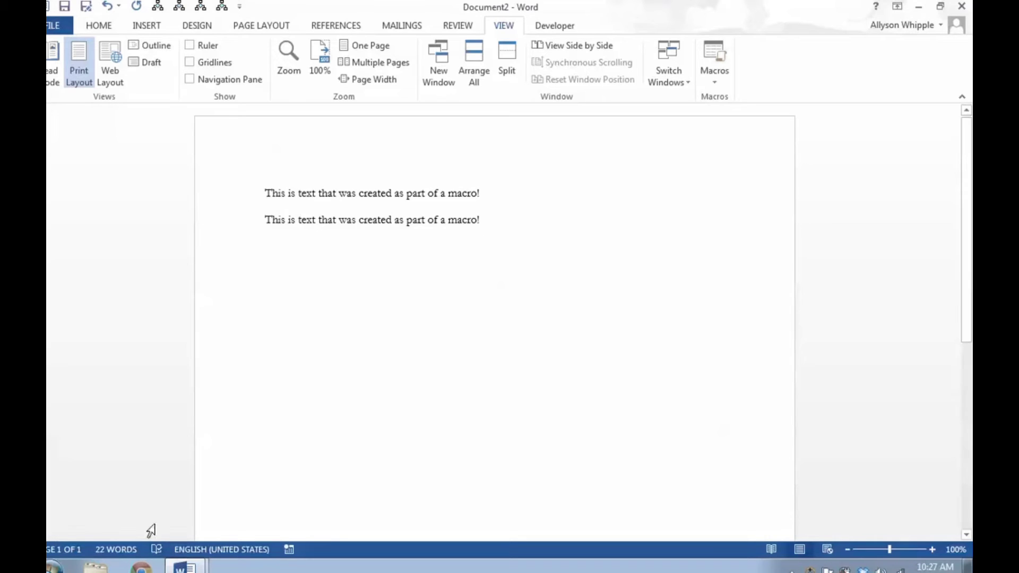
- In Document1, set up a new macro recording with the macro name BoldDemo1
{"action": "left_click", "coordinate": [196, 568]}
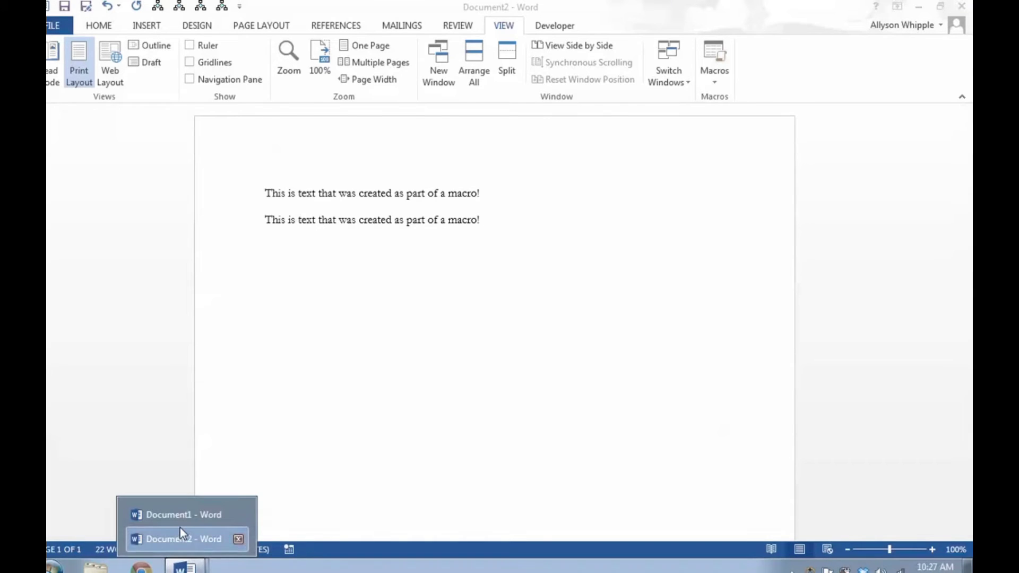
{"action": "left_click", "coordinate": [181, 514]}
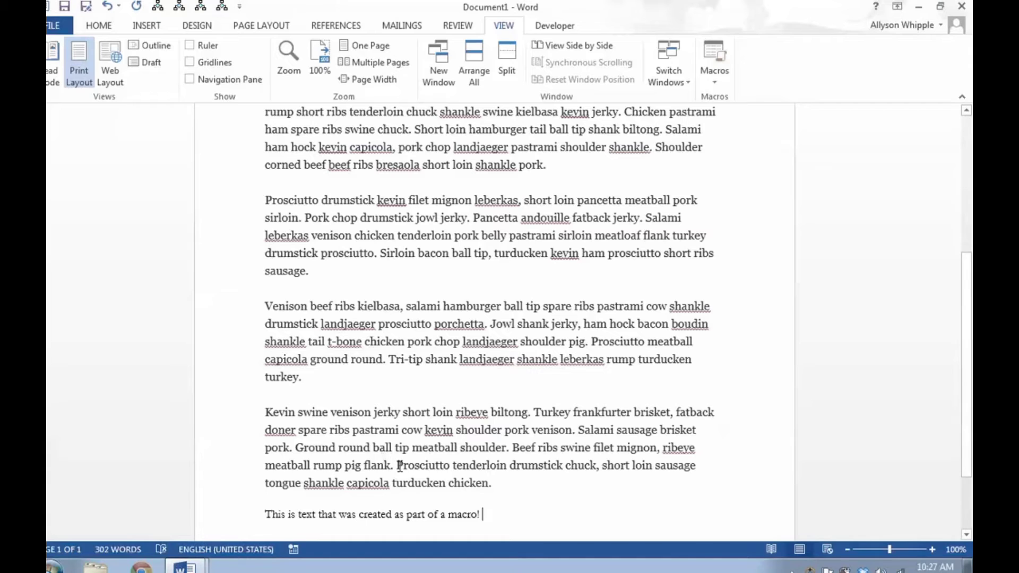
{"action": "left_click", "coordinate": [716, 86]}
{"action": "left_click", "coordinate": [723, 115]}
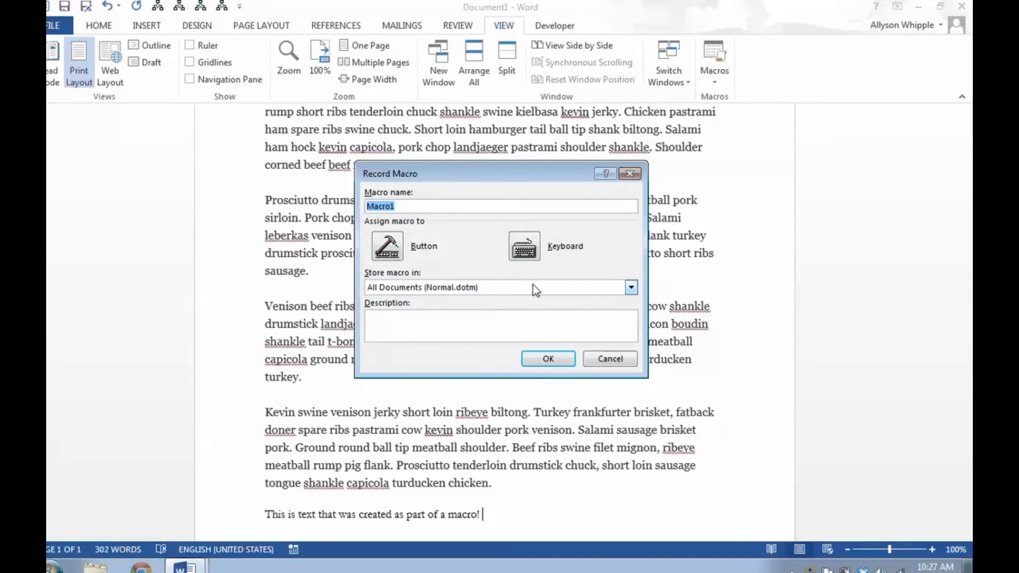
{"action": "type", "text": "BoldC"}
{"action": "type", "text": "em"}
{"action": "key", "text": "BackSpace"}
{"action": "key", "text": "BackSpace"}
{"action": "key", "text": "BackSpace"}
{"action": "type", "text": "Demo1"}
- Give the BoldDemo1 macro the description "Bold text" and start recording without assigning a button or shortcut
{"action": "left_click", "coordinate": [423, 326]}
{"action": "type", "text": "Bold text"}
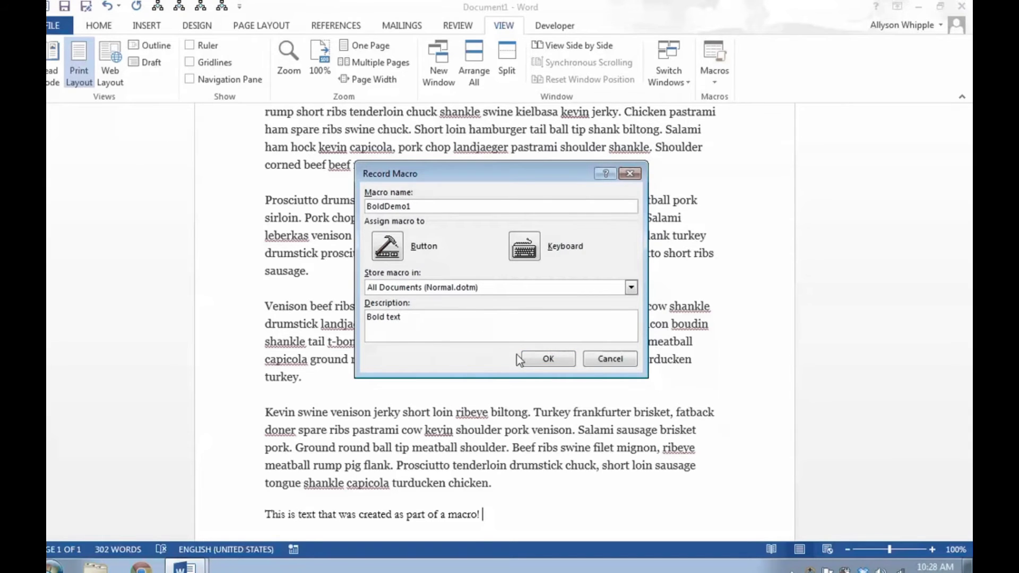
{"action": "left_click", "coordinate": [547, 359]}
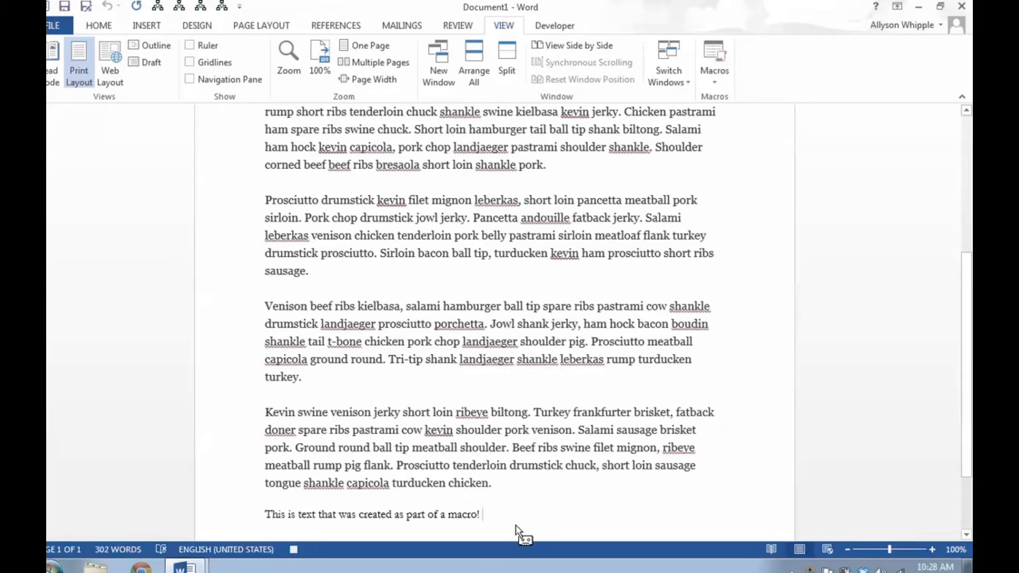
- Enter "This is bold text!" in bold on a new line at the end of Document1
{"action": "key", "text": "Return"}
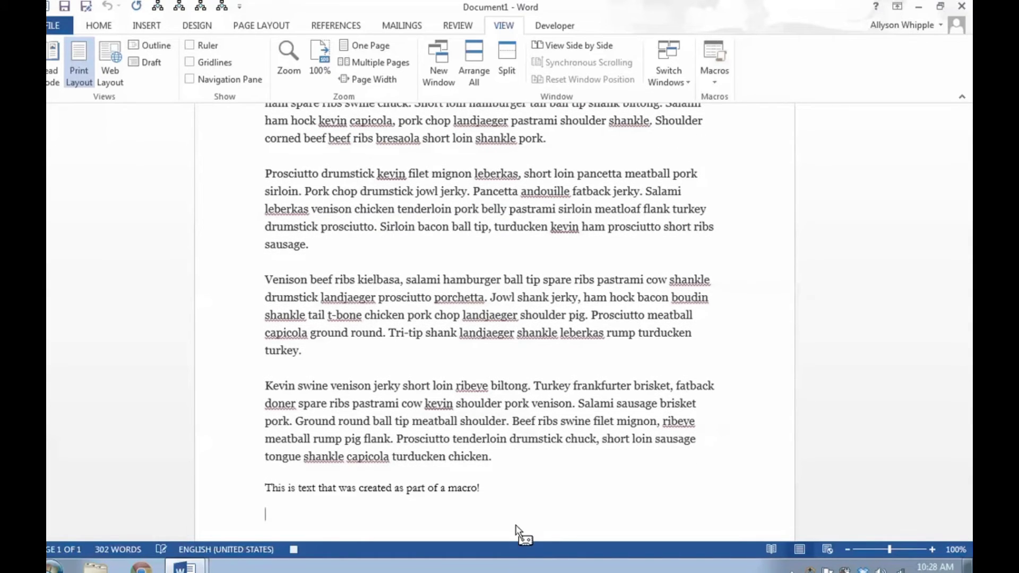
{"action": "type", "text": "This is bold tex"}
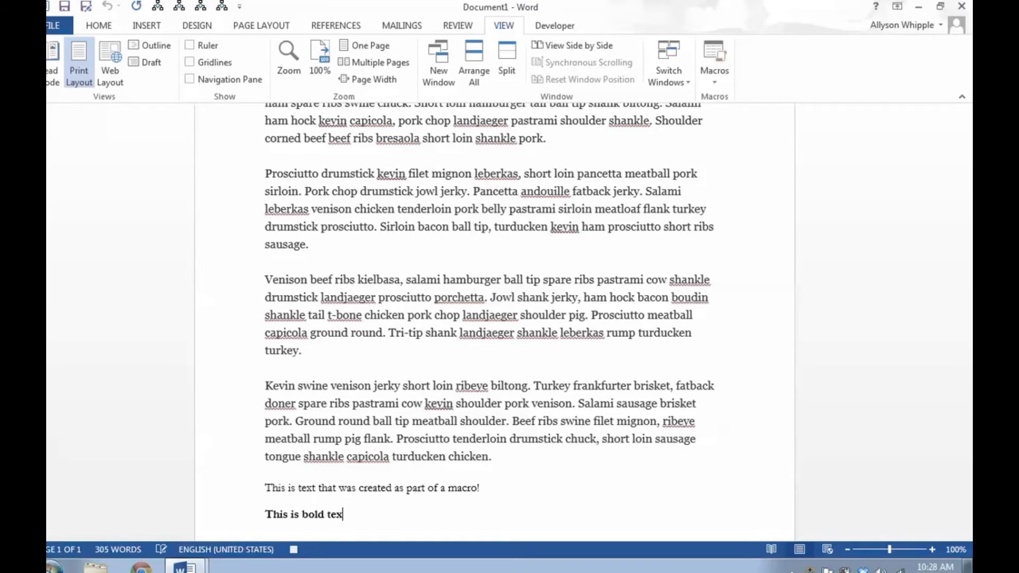
{"action": "type", "text": "t !"}
{"action": "key", "text": "ctrl+b"}
- Enter "This is italic text." in italics after the bold sentence and stop the macro recording
{"action": "key", "text": "ctrl+i"}
{"action": "type", "text": "This is italic text"}
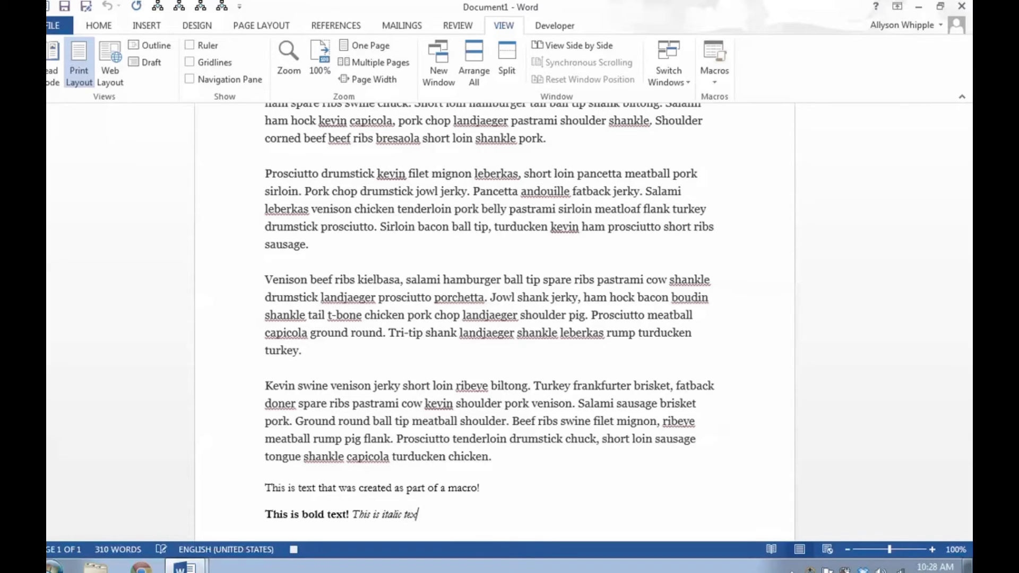
{"action": "type", "text": "."}
{"action": "left_click", "coordinate": [295, 550]}
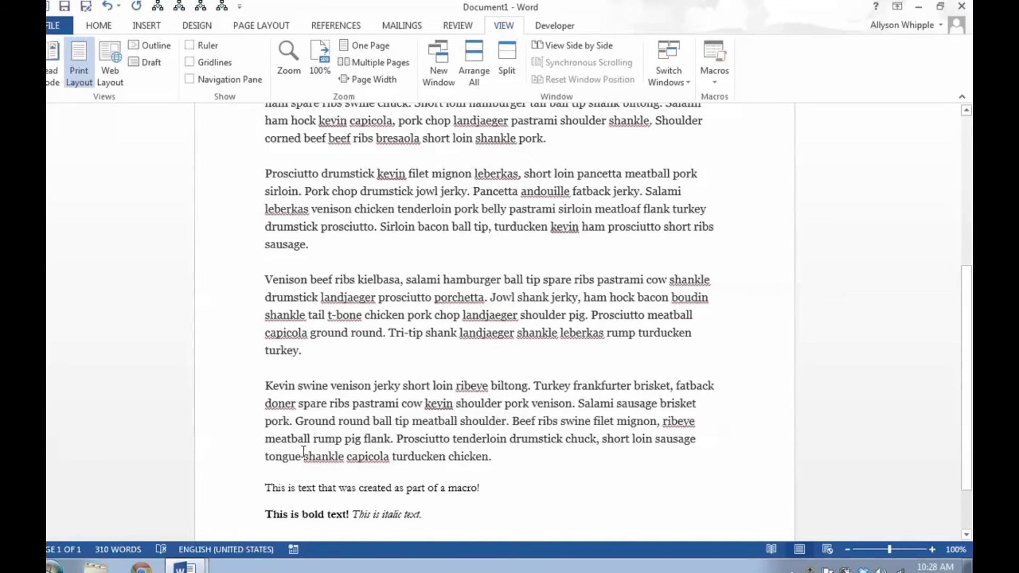
- Switch to Document2 and run the BoldDemo1 macro on a new line below the existing text
{"action": "left_click", "coordinate": [184, 566]}
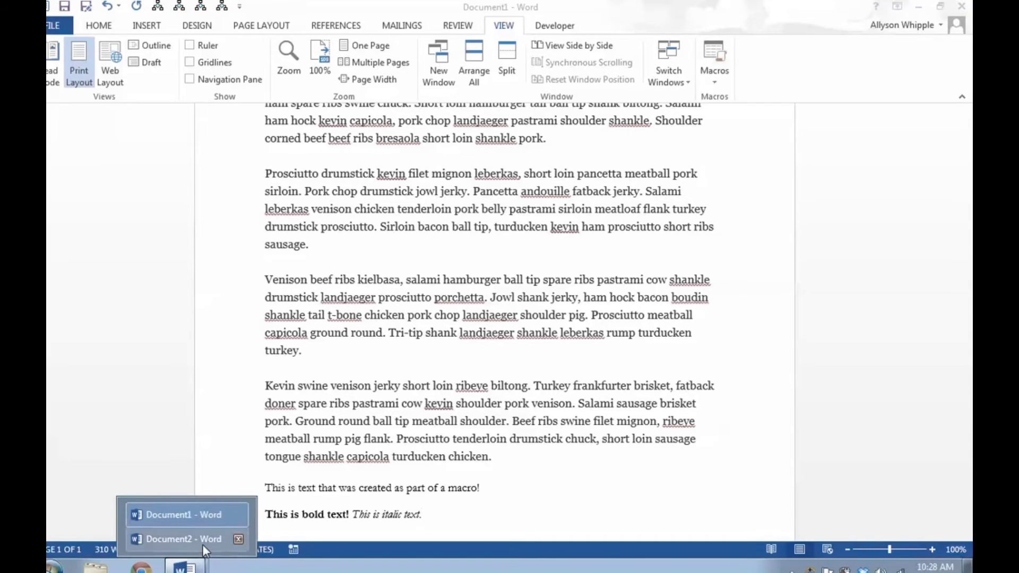
{"action": "left_click", "coordinate": [203, 539]}
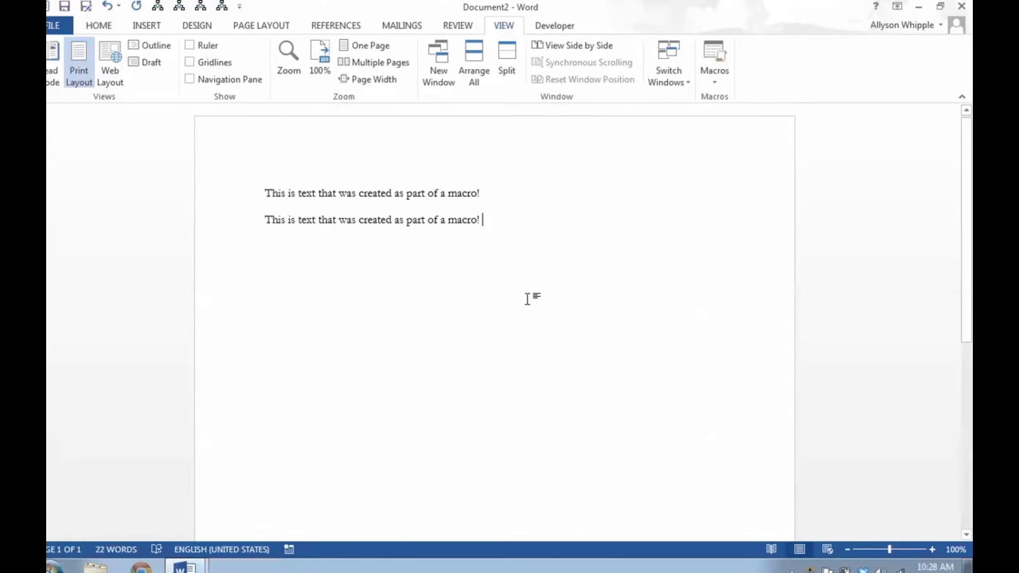
{"action": "left_click", "coordinate": [720, 80]}
{"action": "left_click", "coordinate": [721, 100]}
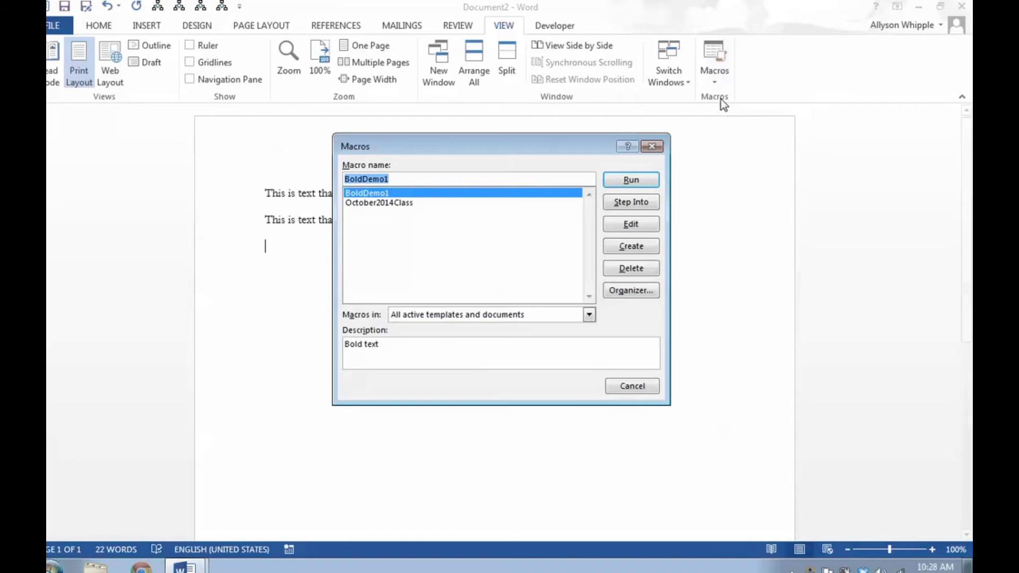
{"action": "left_click", "coordinate": [640, 181]}
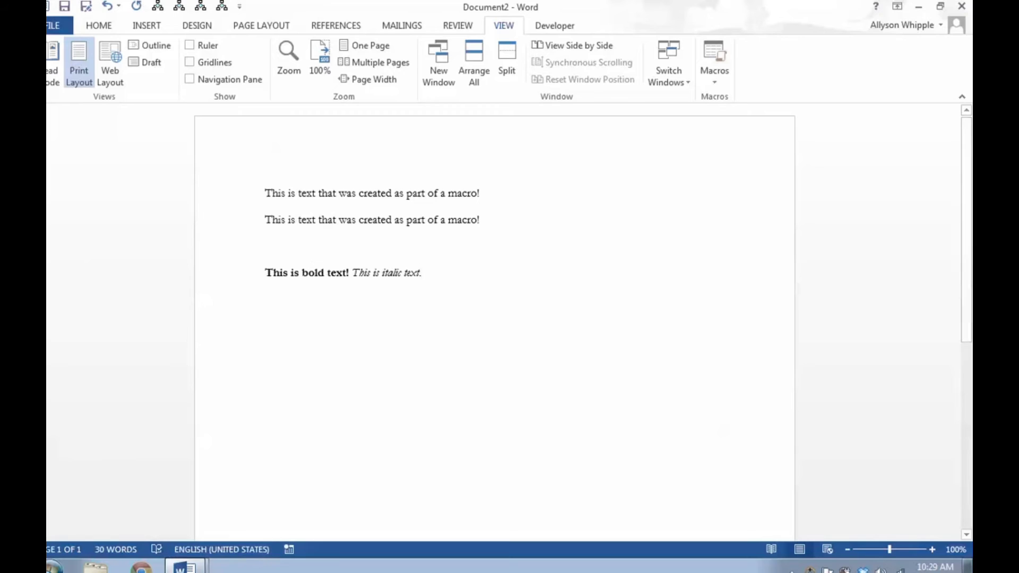
- Return to Document1 and review the Quick Access Toolbar customization in Word Options without changing anything
{"action": "left_click", "coordinate": [199, 565]}
{"action": "left_click", "coordinate": [173, 514]}
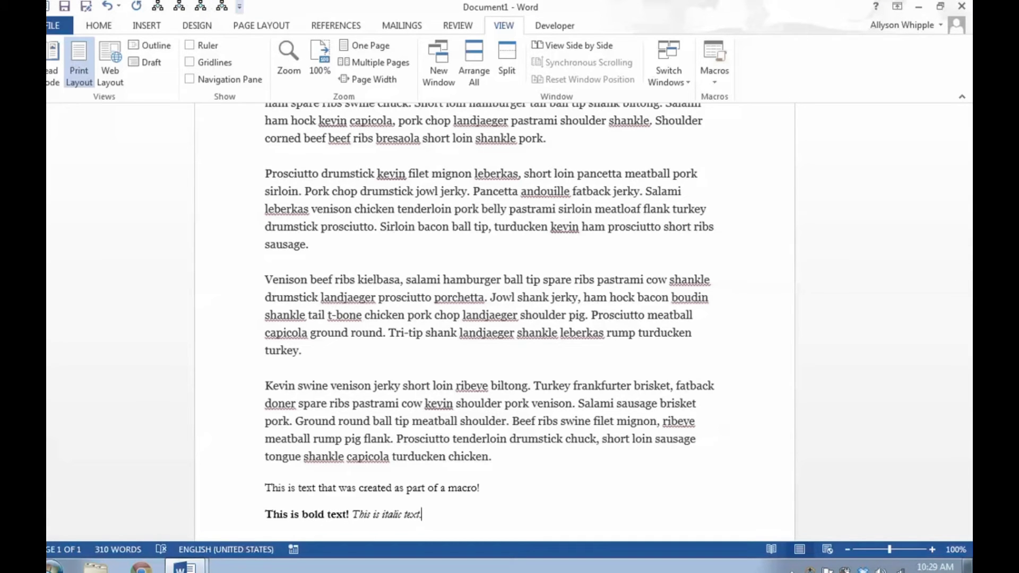
{"action": "scroll", "coordinate": [563, 300], "scroll_direction": "down", "scroll_amount": 2}
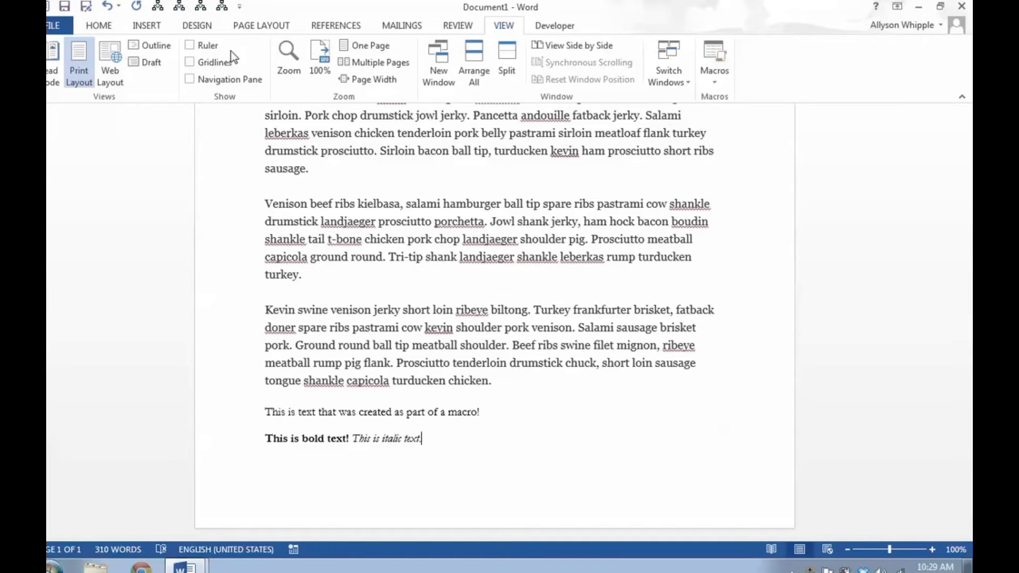
{"action": "left_click", "coordinate": [55, 25]}
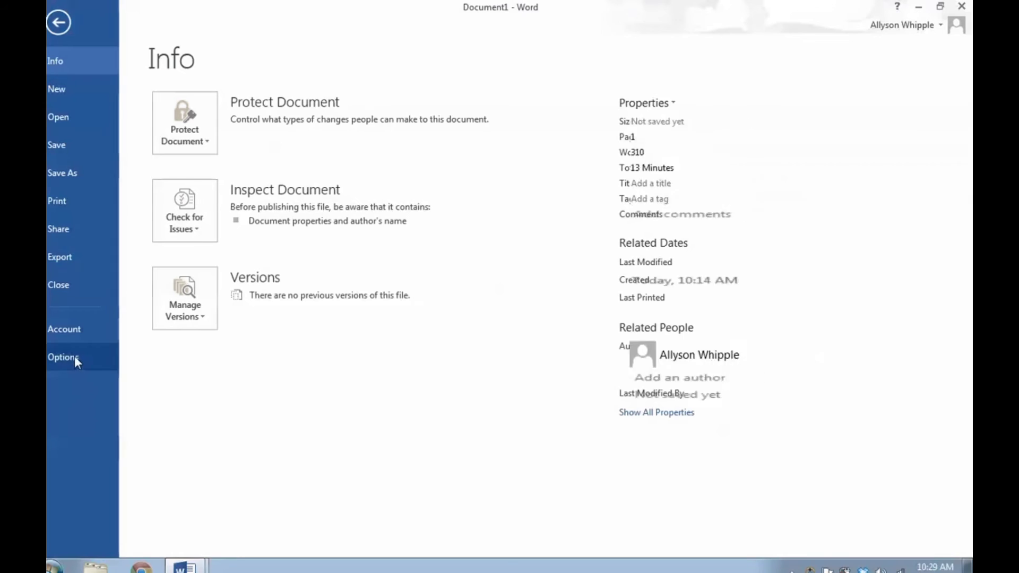
{"action": "left_click", "coordinate": [74, 357]}
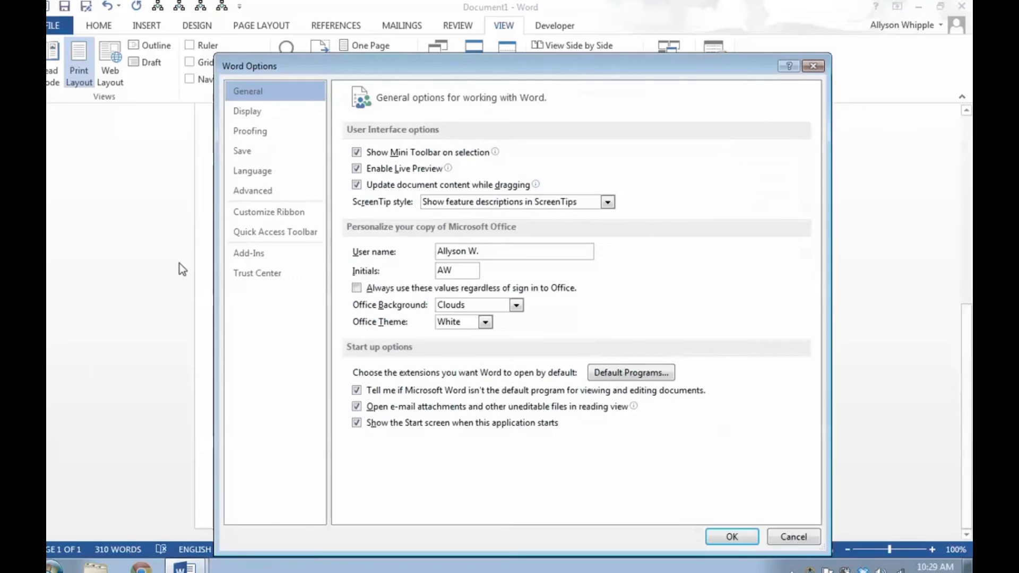
{"action": "left_click", "coordinate": [274, 233]}
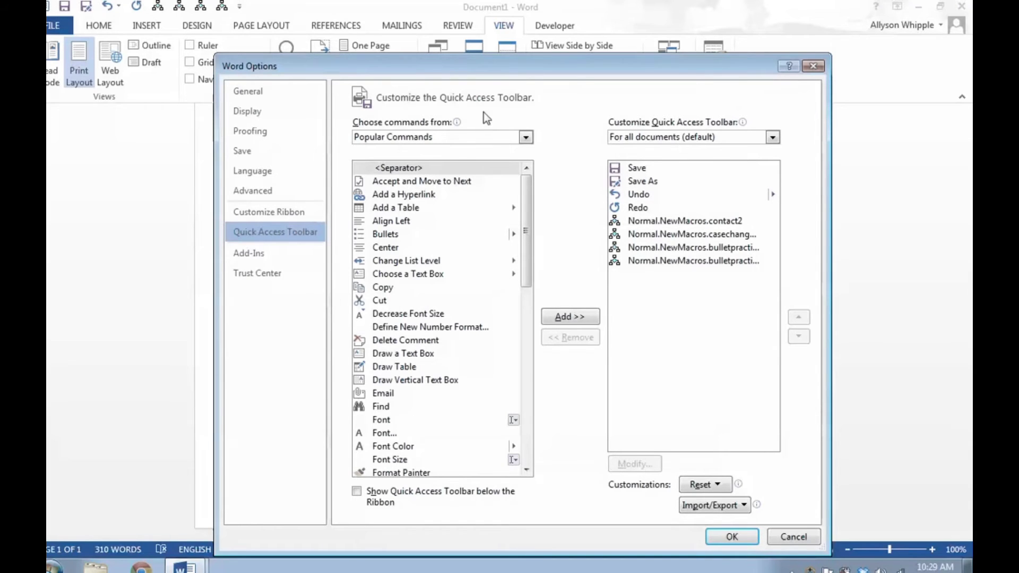
{"action": "left_click", "coordinate": [786, 535]}
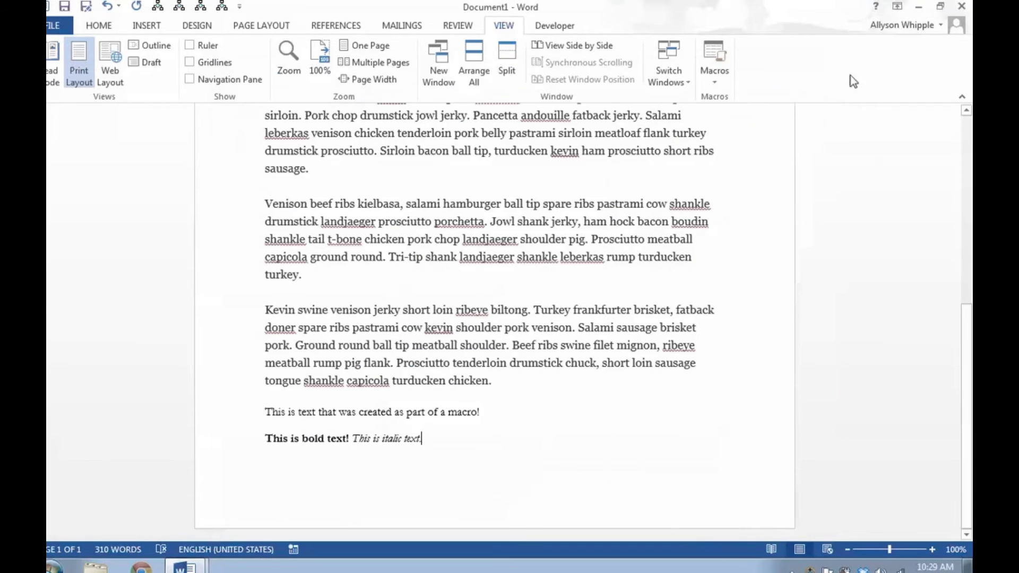
- Review the list of available macros and its options through the Developer tools, without running any macro
{"action": "left_click", "coordinate": [561, 28]}
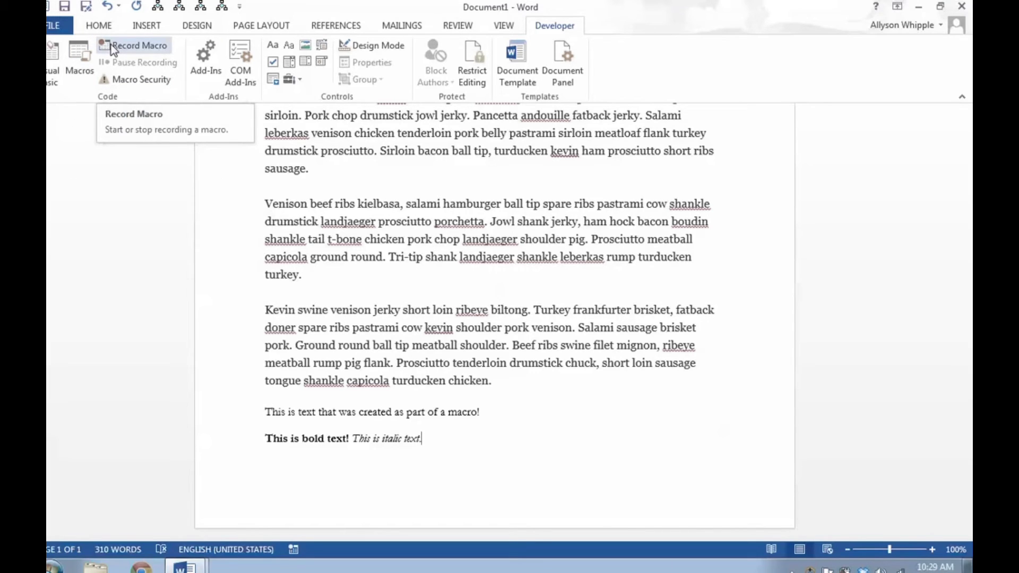
{"action": "left_click", "coordinate": [77, 75]}
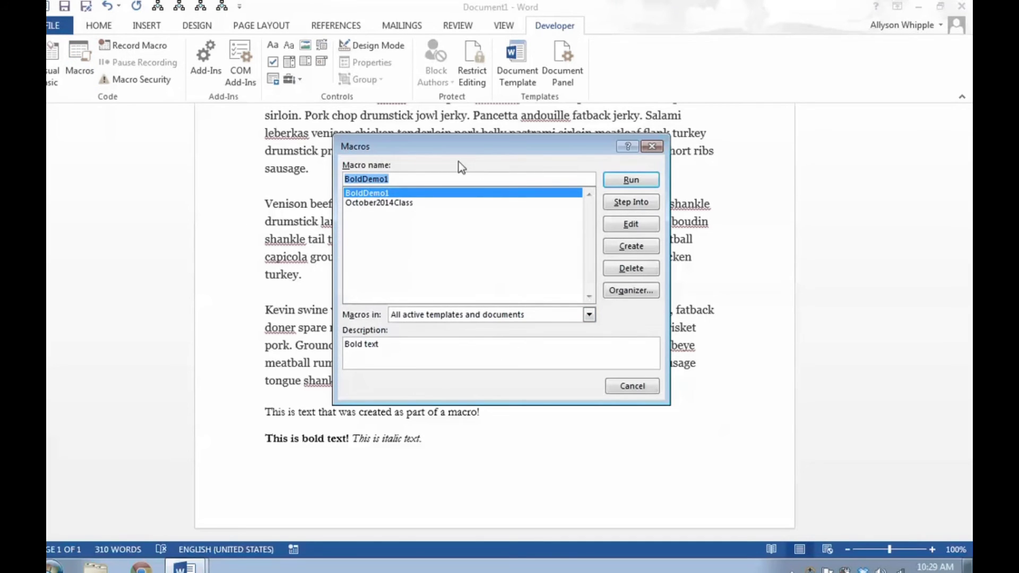
{"action": "left_click", "coordinate": [631, 387]}
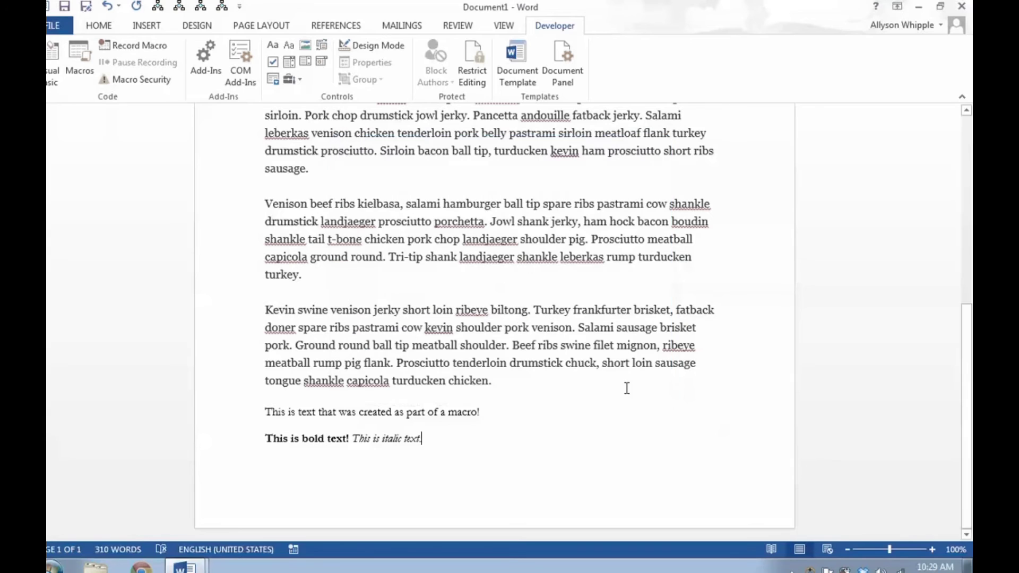
{"action": "left_click", "coordinate": [85, 59]}
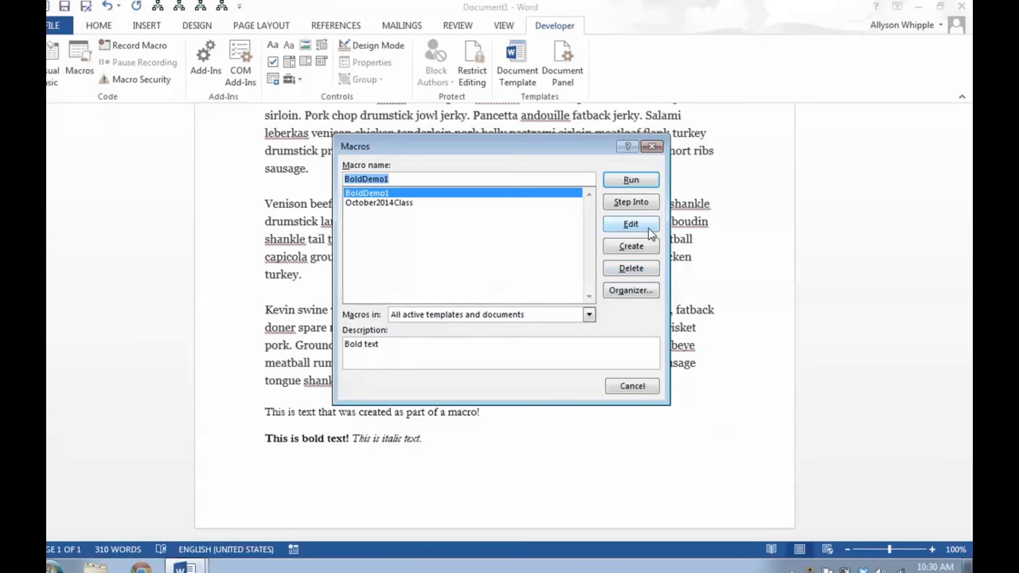
{"action": "left_click", "coordinate": [633, 385]}
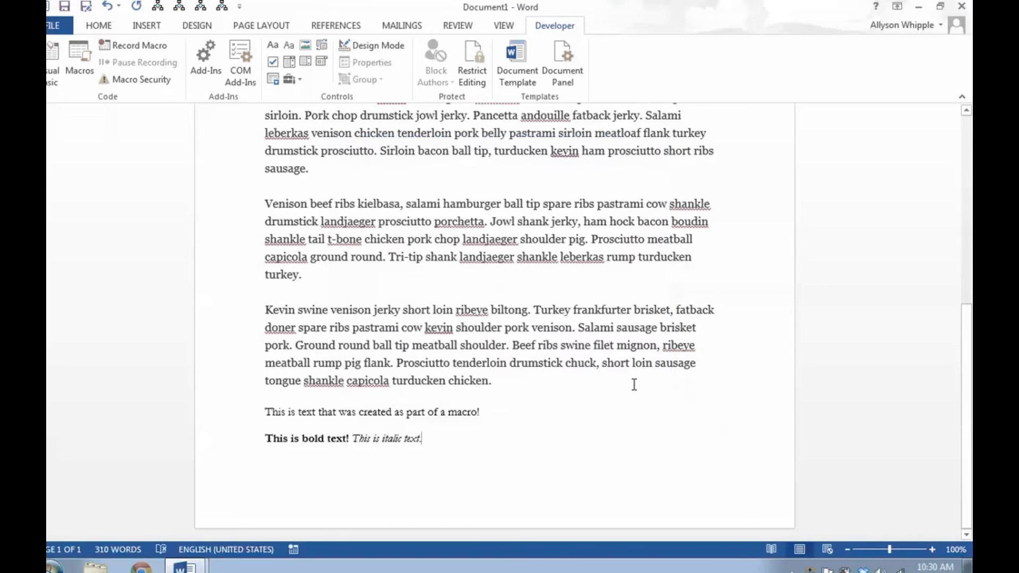
{"action": "left_click", "coordinate": [151, 48]}
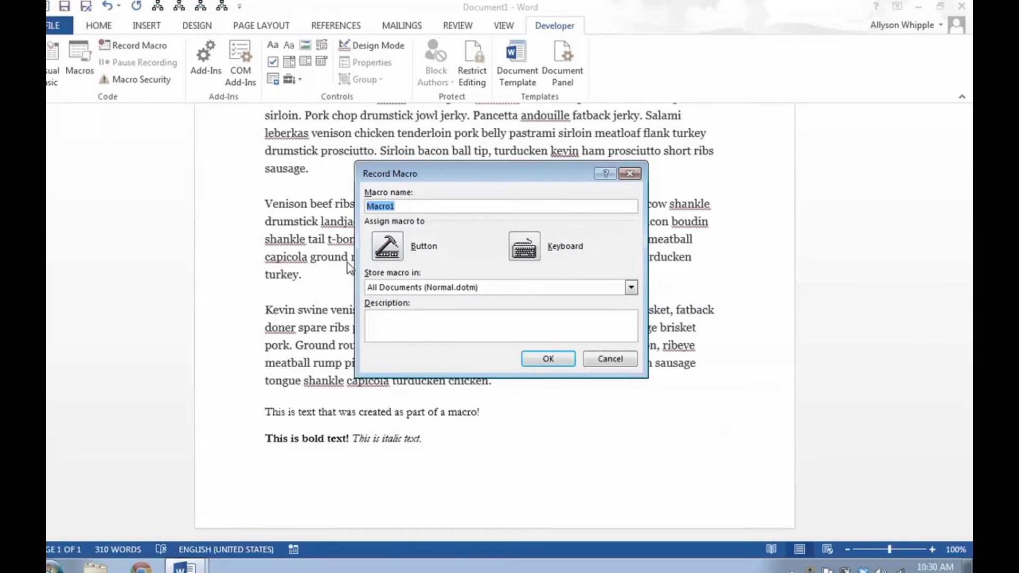
{"action": "left_click", "coordinate": [387, 246]}
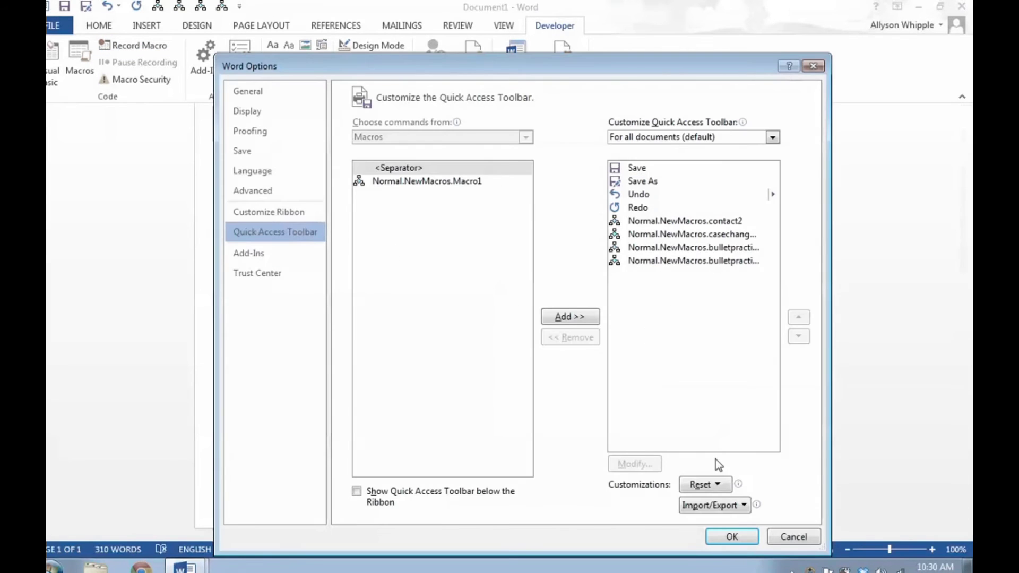
{"action": "left_click", "coordinate": [794, 536]}
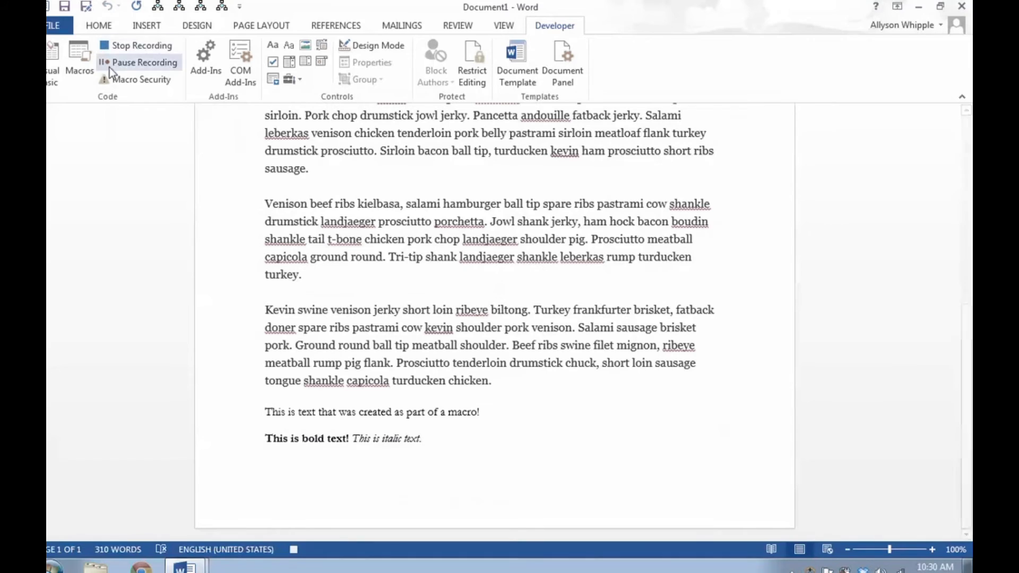
{"action": "left_click", "coordinate": [126, 48]}
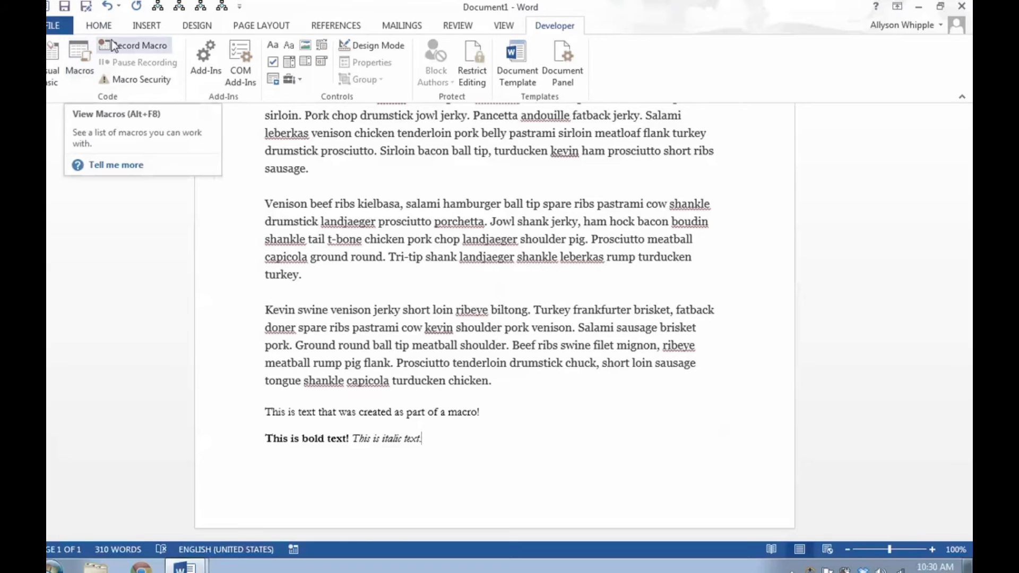
- Set up a new macro recording named ClassMacro3 with the description "For class", stored in all documents
{"action": "left_click", "coordinate": [127, 45]}
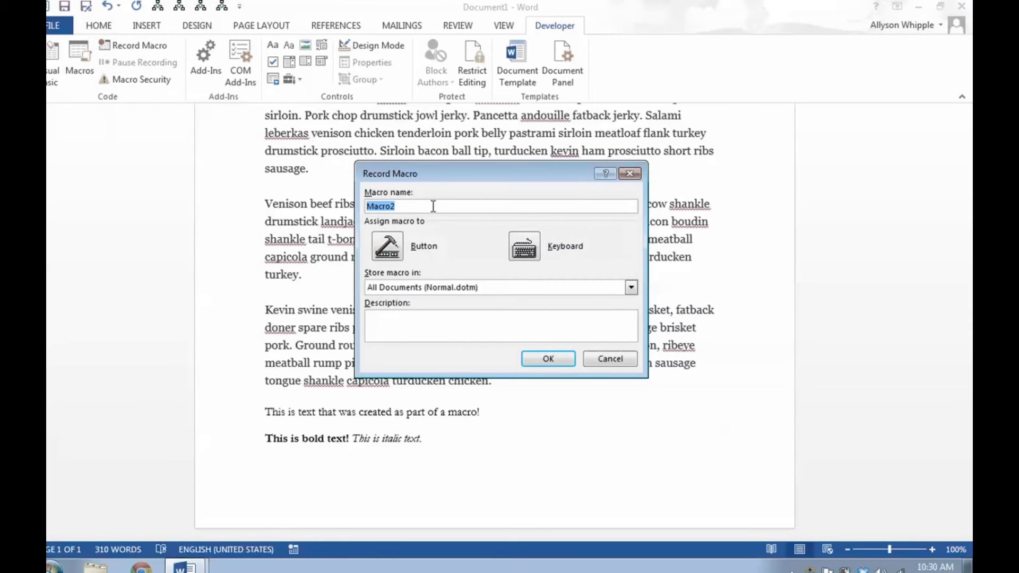
{"action": "type", "text": "ClassMac"}
{"action": "left_click", "coordinate": [401, 321]}
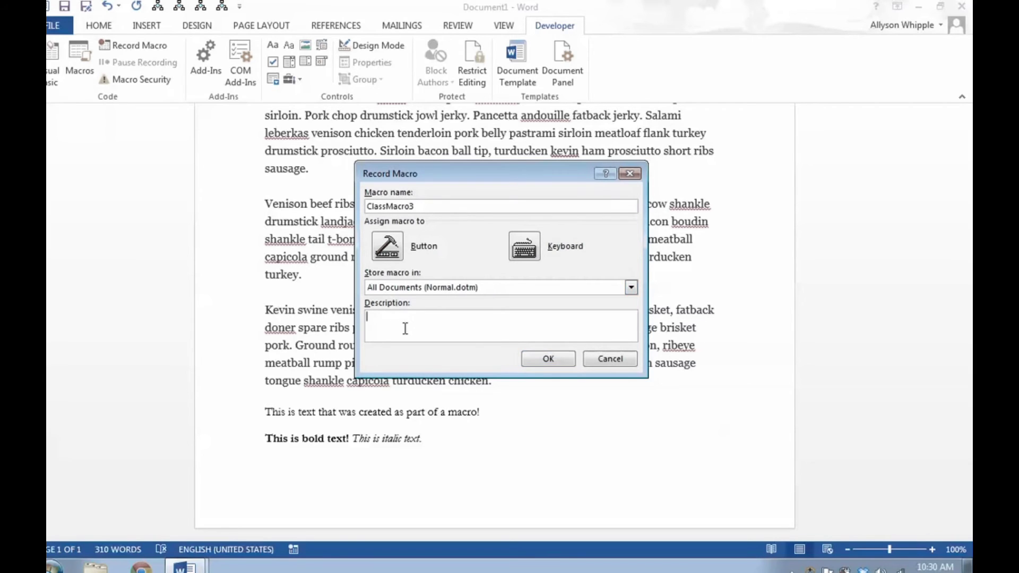
{"action": "type", "text": "For class"}
- Assign ClassMacro3 to a button on the Quick Access Toolbar for all documents and start recording
{"action": "left_click", "coordinate": [386, 249]}
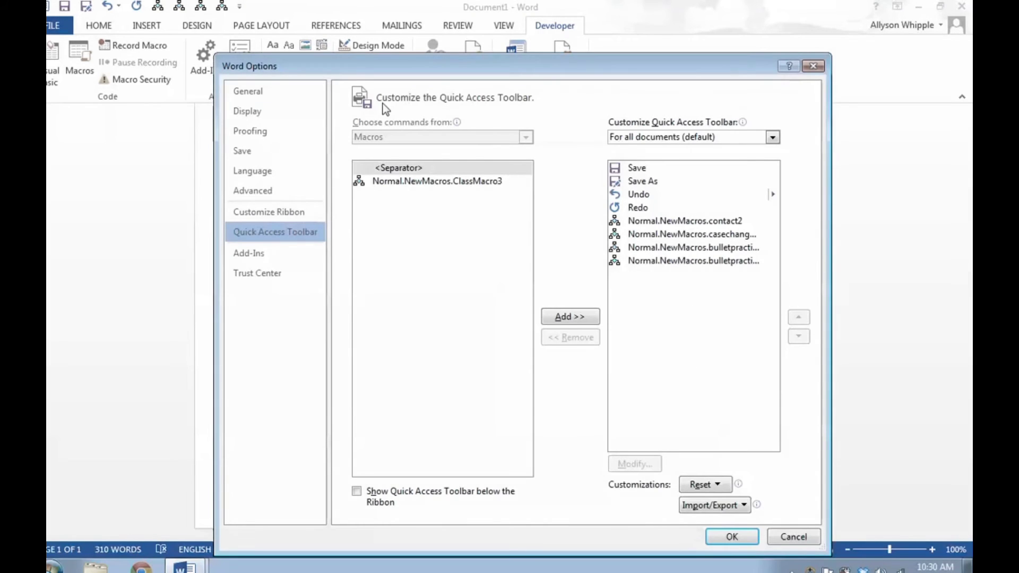
{"action": "mouse_move", "coordinate": [373, 65]}
{"action": "left_mouse_down"}
{"action": "mouse_move", "coordinate": [335, 30]}
{"action": "mouse_move", "coordinate": [364, 56]}
{"action": "left_mouse_up"}
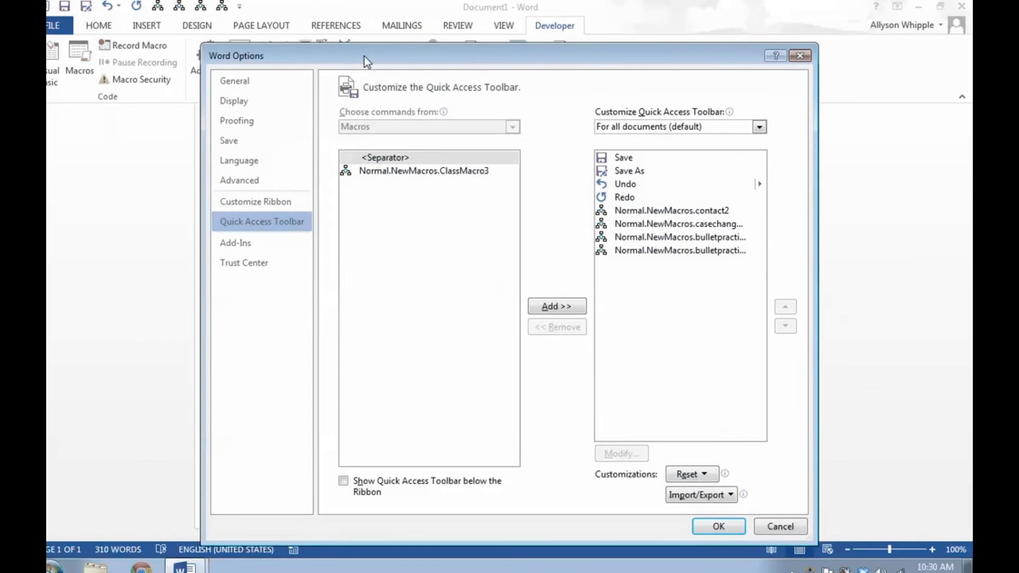
{"action": "left_click", "coordinate": [391, 171]}
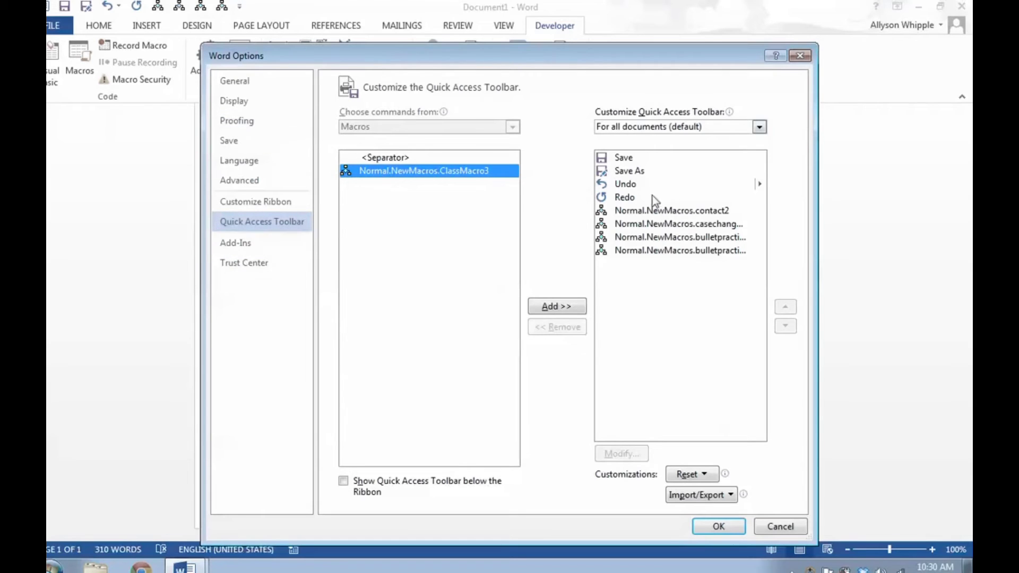
{"action": "left_click", "coordinate": [548, 310]}
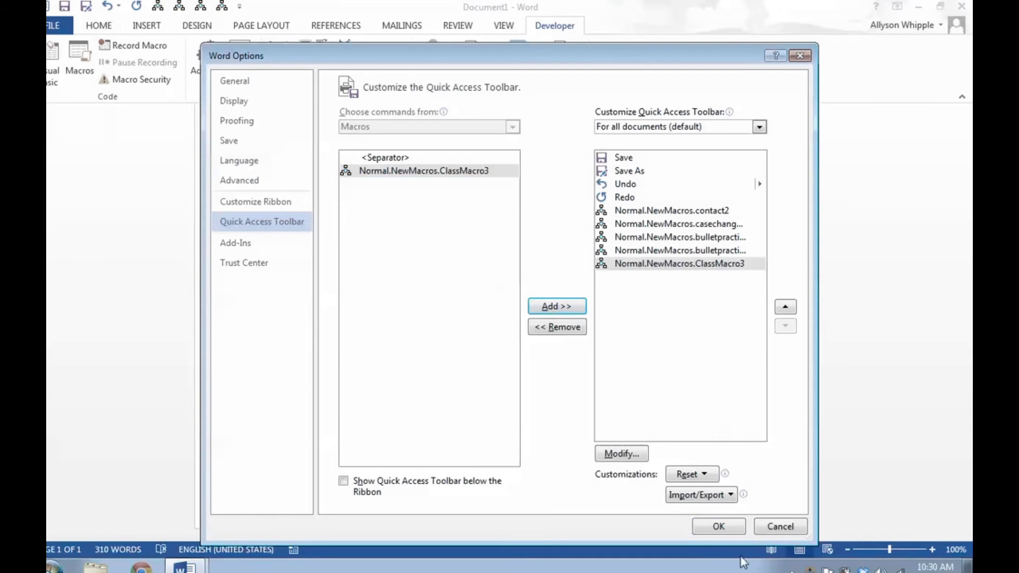
{"action": "left_click", "coordinate": [717, 525]}
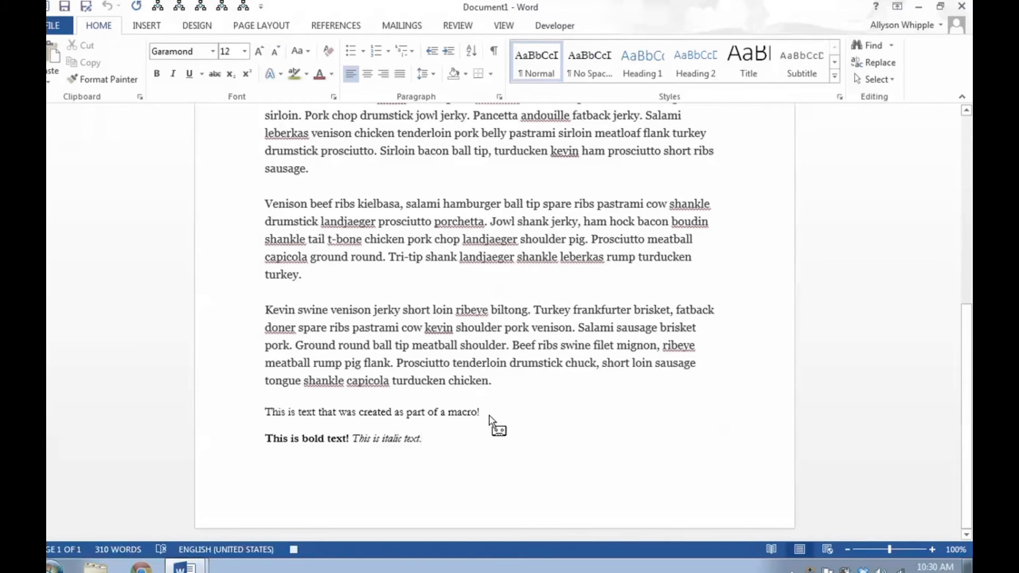
- Add the line "This is a continuation of the macro class." below the bold and italic text, followed by a page break
{"action": "key", "text": "Return"}
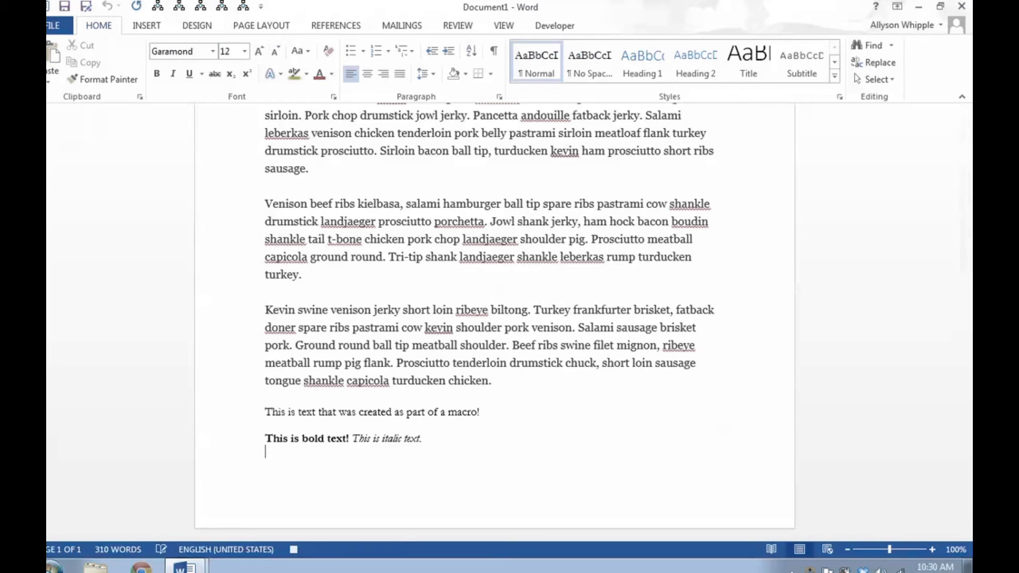
{"action": "type", "text": "This is a continuat"}
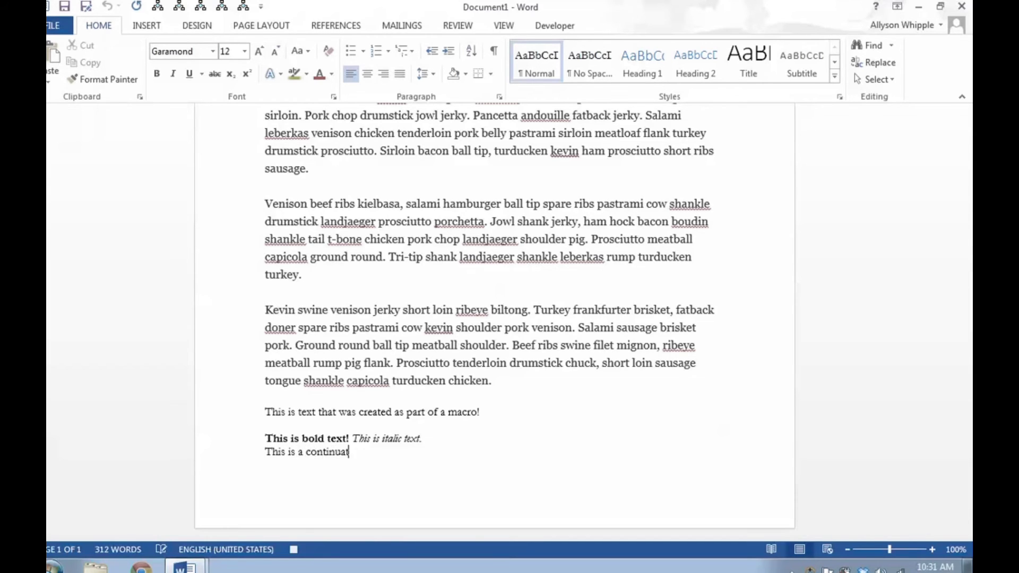
{"action": "type", "text": "ion of the macro "}
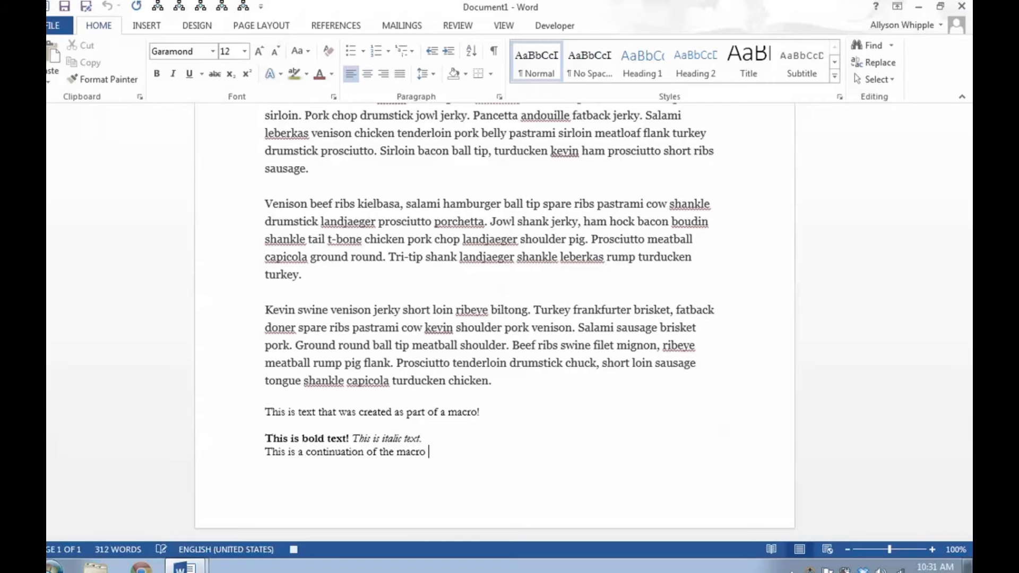
{"action": "type", "text": "class."}
{"action": "key", "text": "ctrl+Return"}
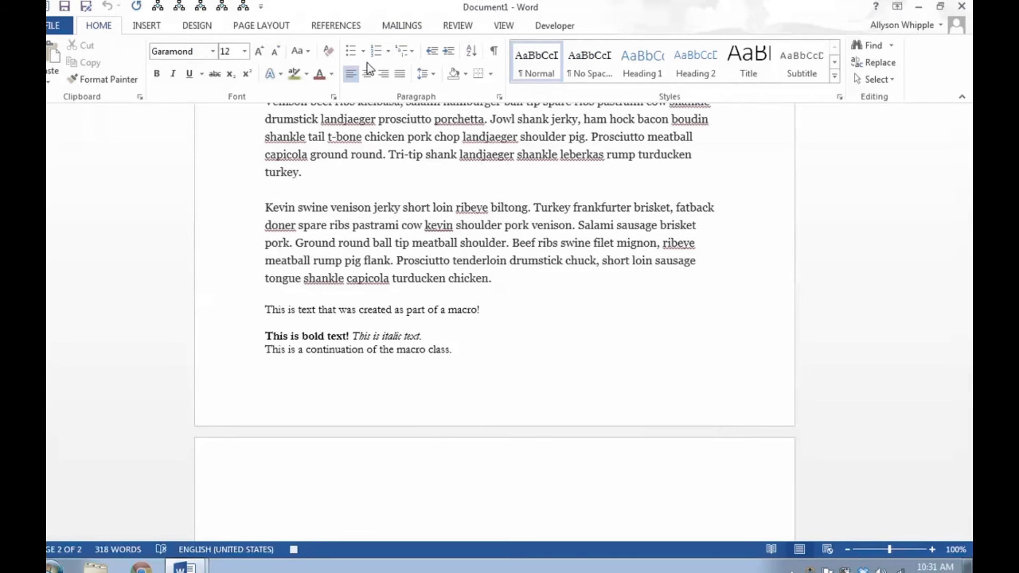
- Create a numbered list with Item 1 through Item 5 on the new page and stop the macro recording
{"action": "left_click", "coordinate": [376, 51]}
{"action": "type", "text": "Item 1"}
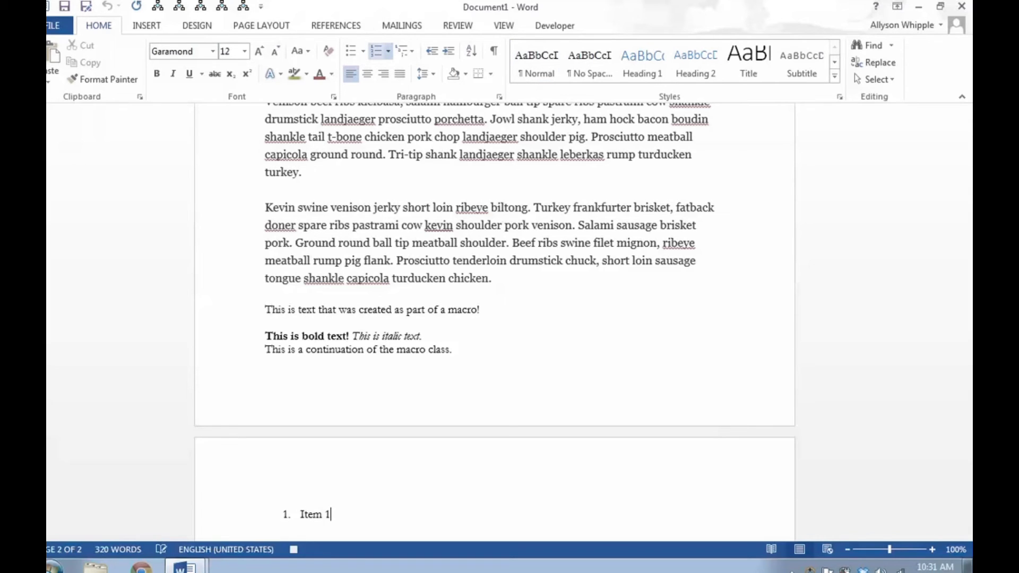
{"action": "key", "text": "Return"}
{"action": "type", "text": "Item 2"}
{"action": "key", "text": "Return"}
{"action": "type", "text": "Item 3"}
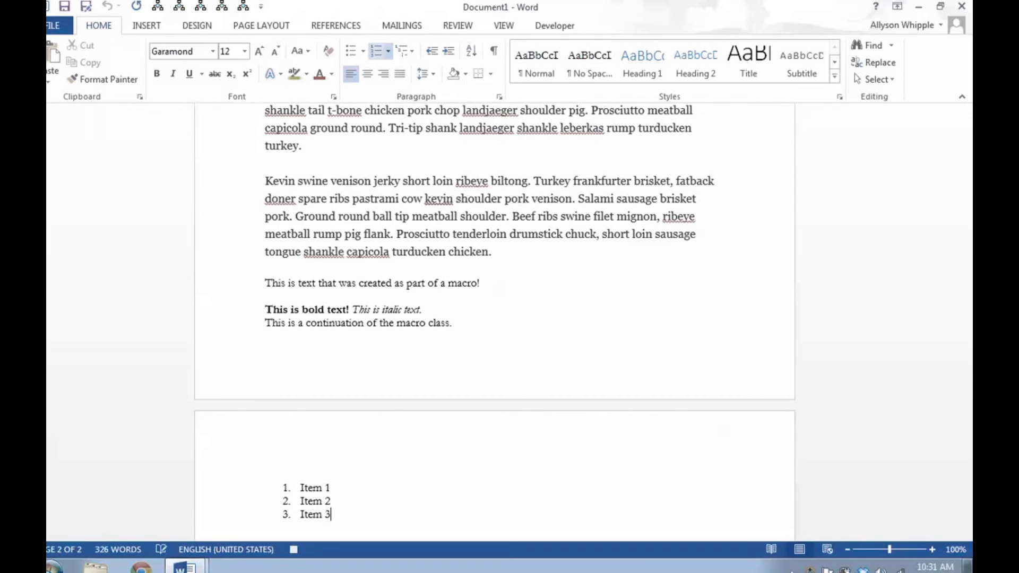
{"action": "key", "text": "Return"}
{"action": "type", "text": "Item 4"}
{"action": "key", "text": "Return"}
{"action": "type", "text": "Item 5"}
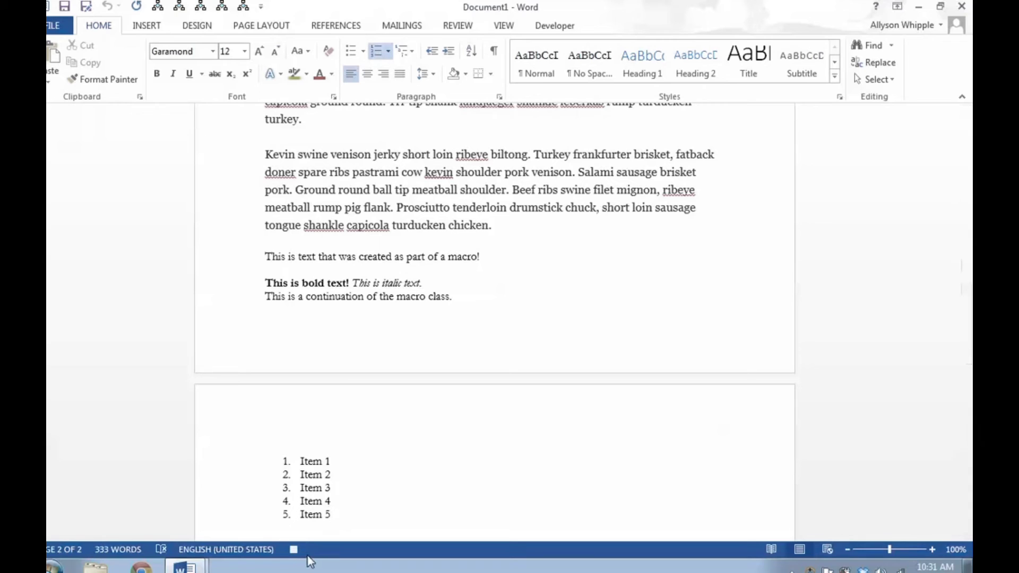
{"action": "left_click", "coordinate": [293, 549]}
- Switch to Document2 and run ClassMacro3 from its Quick Access Toolbar button on a new line below the bold and italic text
{"action": "mouse_move", "coordinate": [186, 567]}
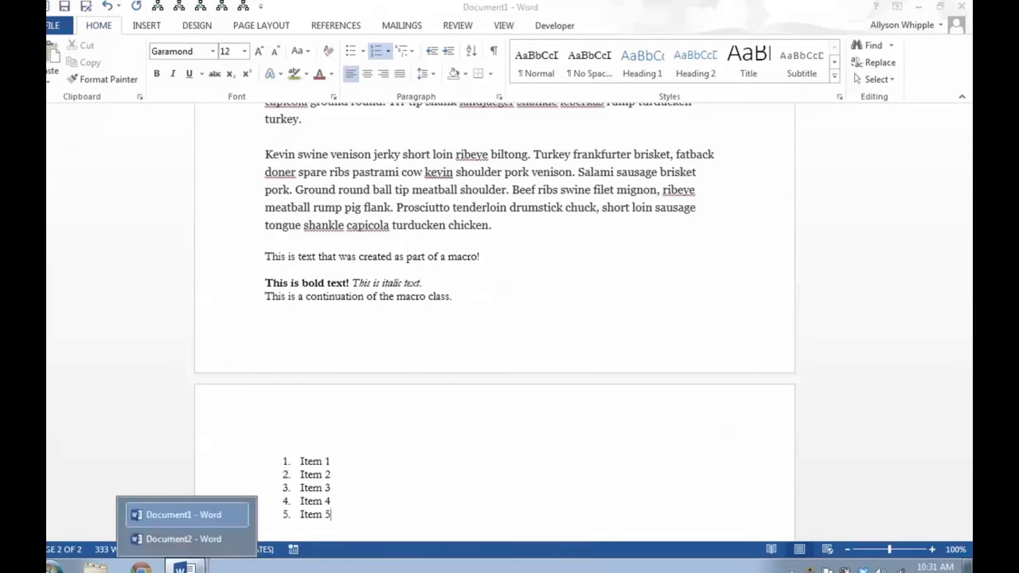
{"action": "left_click", "coordinate": [193, 533]}
{"action": "key", "text": "Return"}
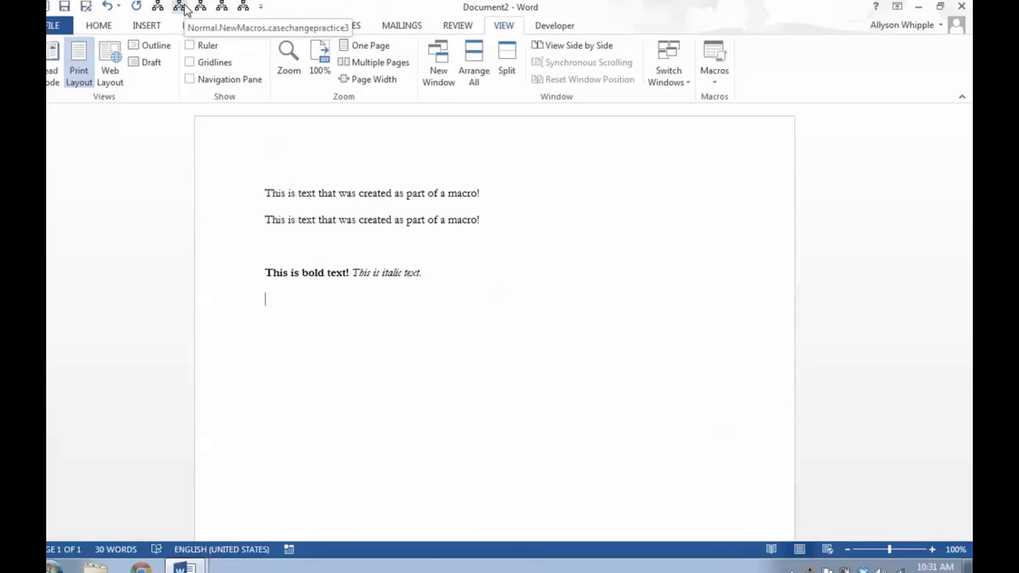
{"action": "left_click", "coordinate": [243, 8]}
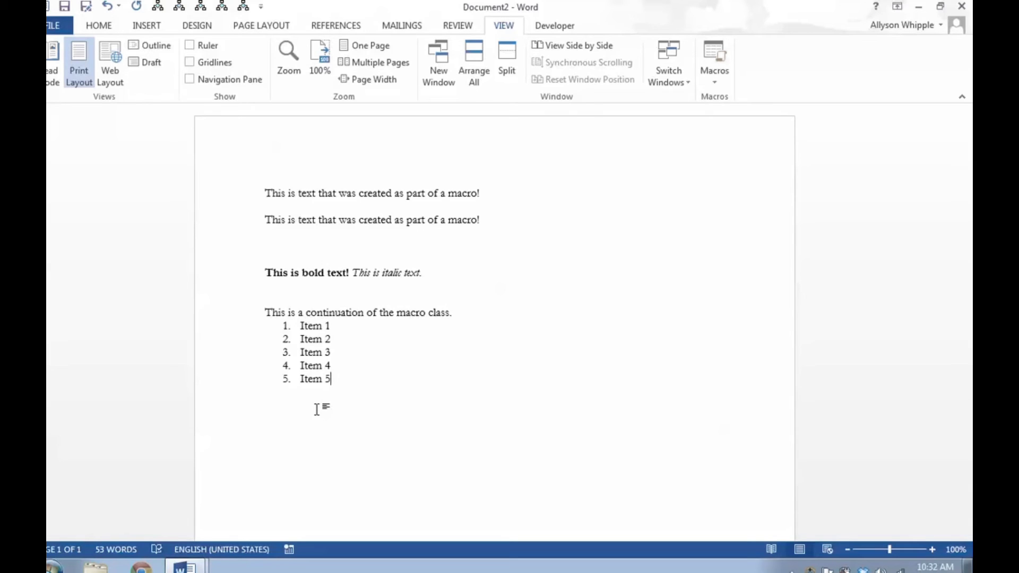
- Delete the macro Macro1 from the list of macros in all active templates and documents
{"action": "mouse_move", "coordinate": [189, 568]}
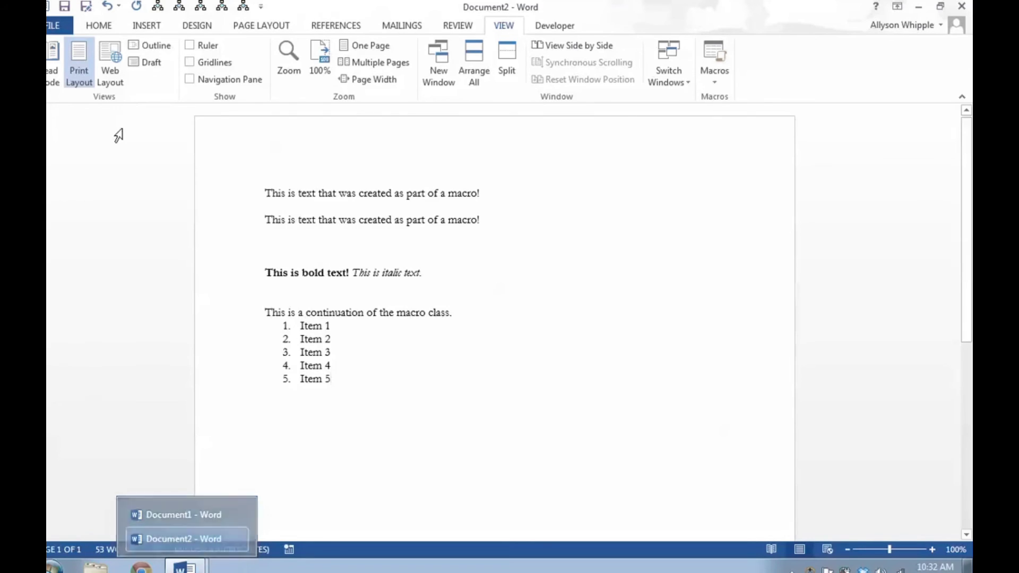
{"action": "left_click", "coordinate": [551, 30]}
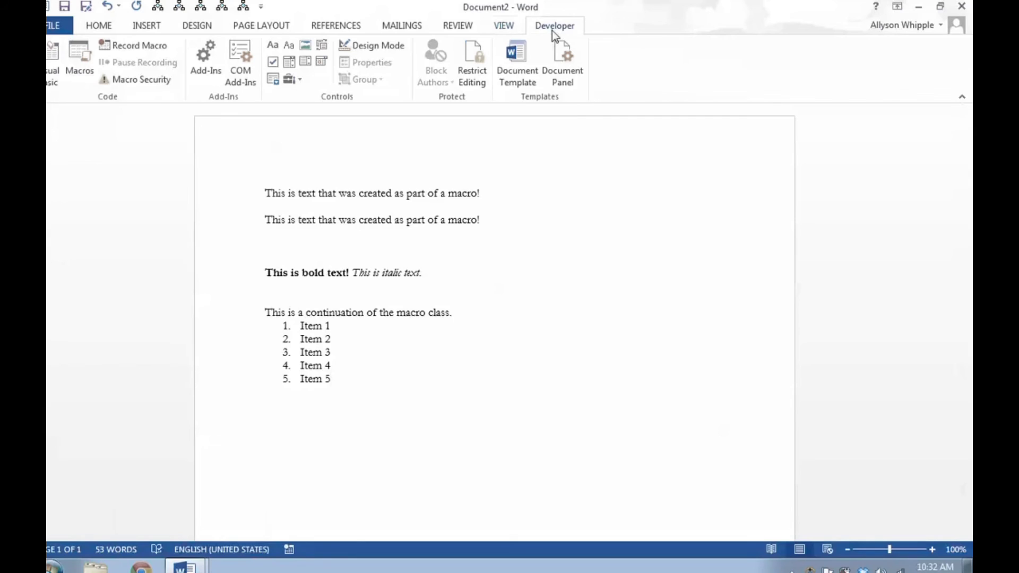
{"action": "left_click", "coordinate": [80, 55]}
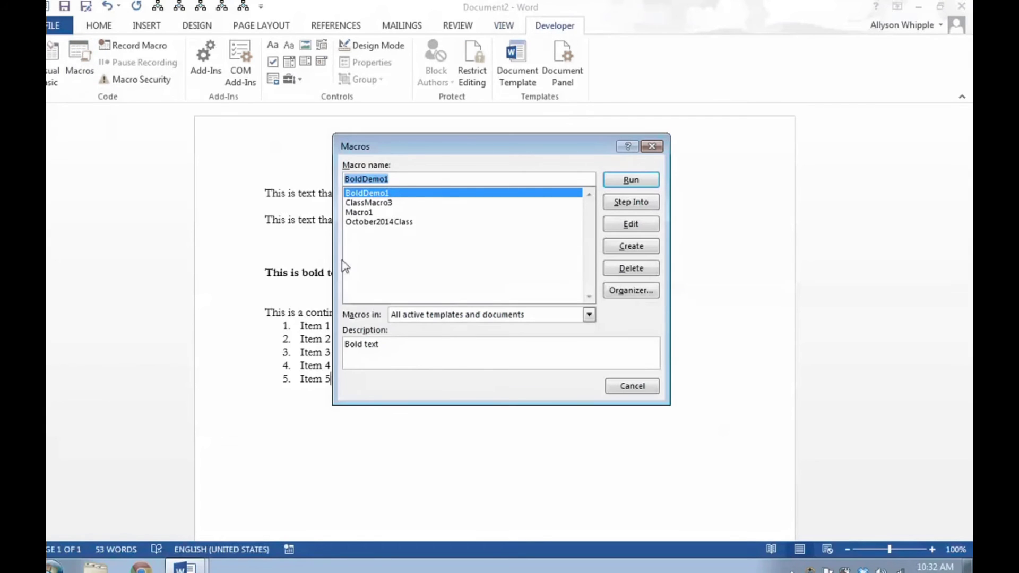
{"action": "left_click", "coordinate": [368, 212]}
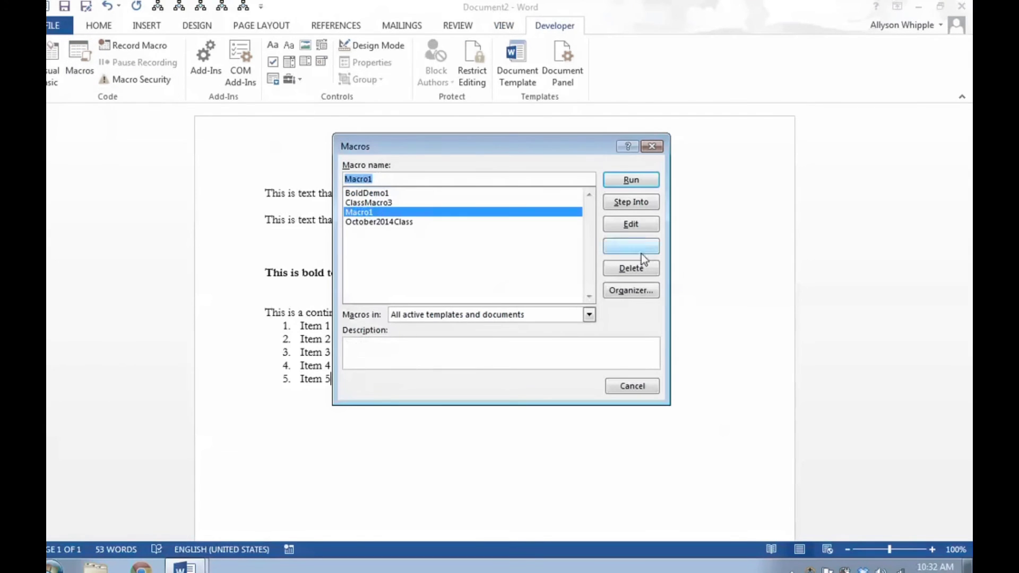
{"action": "left_click", "coordinate": [618, 271]}
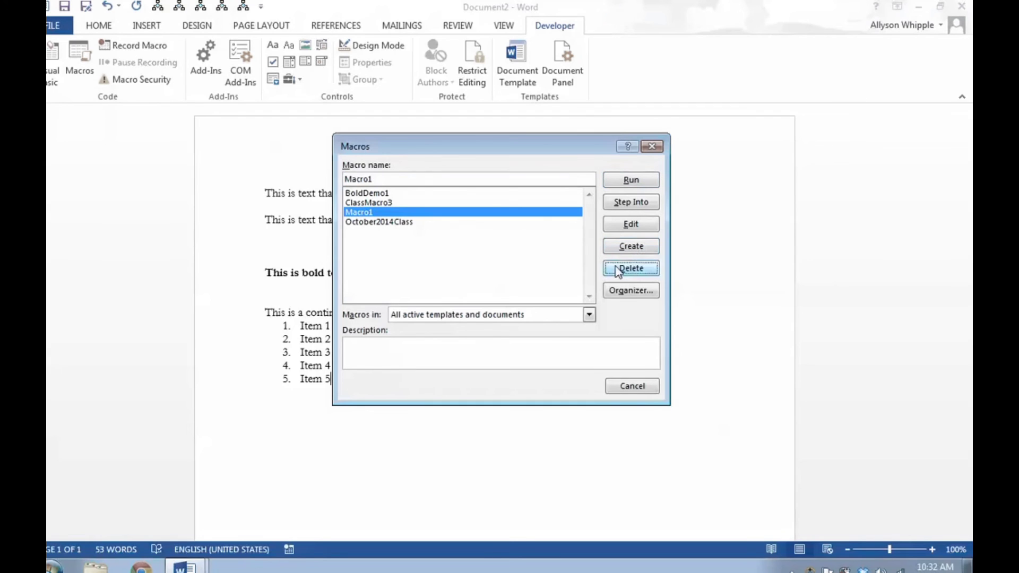
{"action": "left_click", "coordinate": [475, 323]}
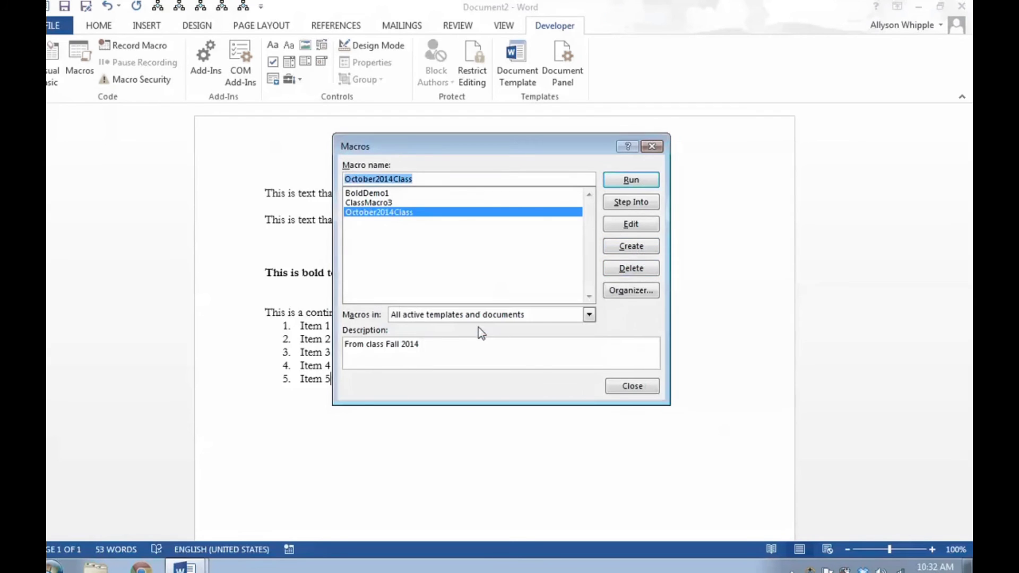
{"action": "left_click", "coordinate": [629, 388]}
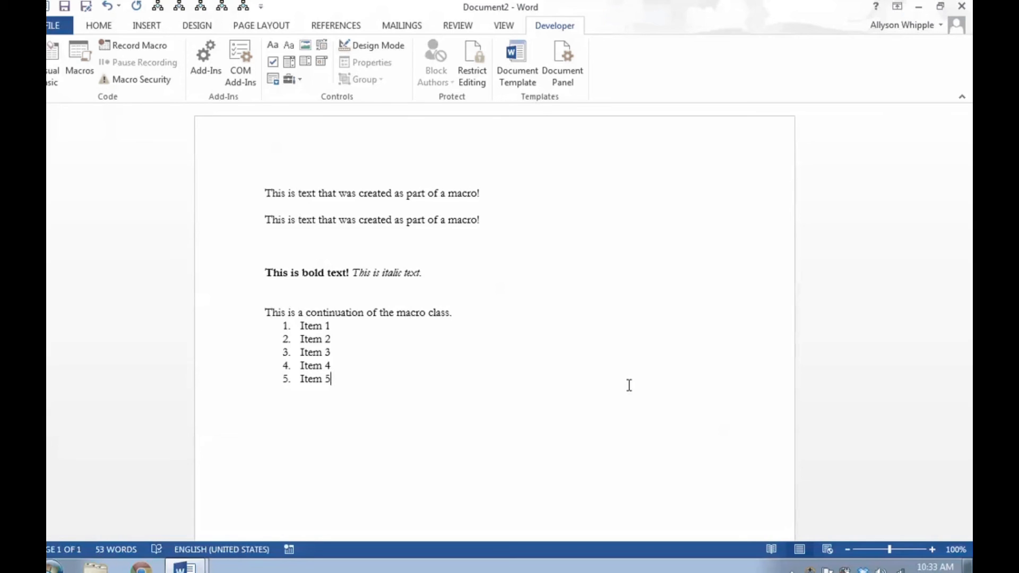
{"action": "left_click", "coordinate": [93, 28]}
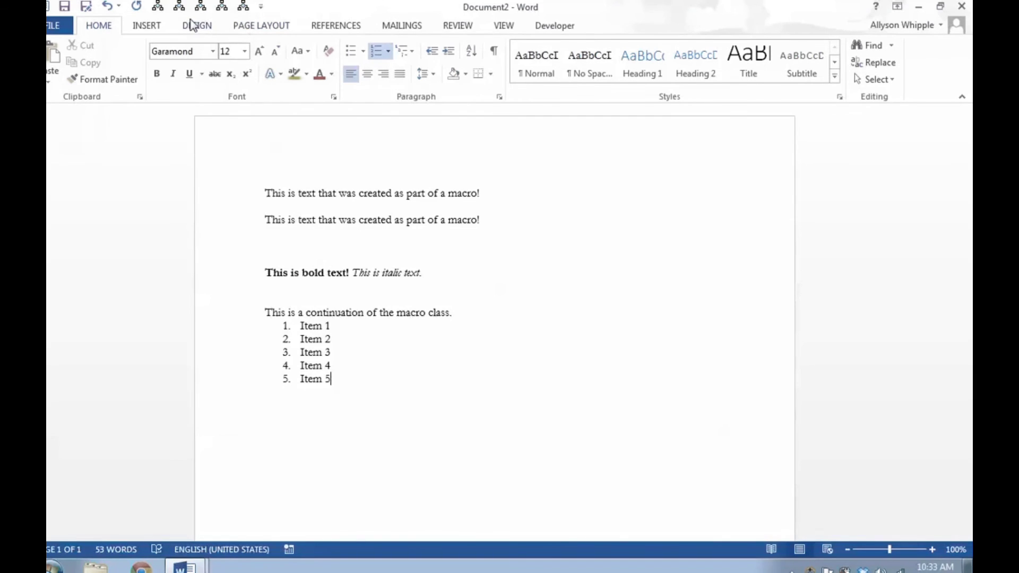
{"action": "left_click", "coordinate": [261, 27]}
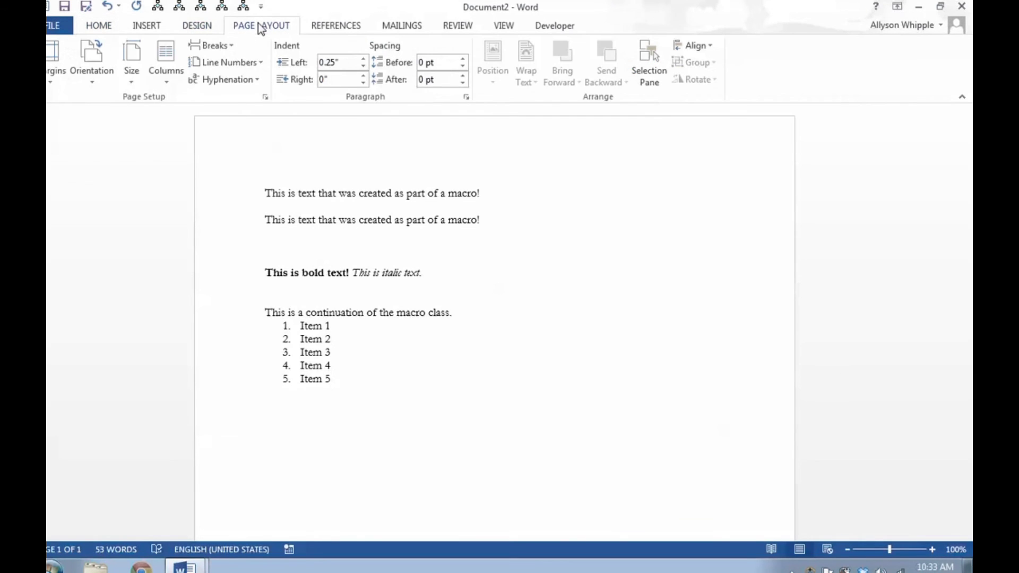
{"action": "left_click", "coordinate": [195, 27]}
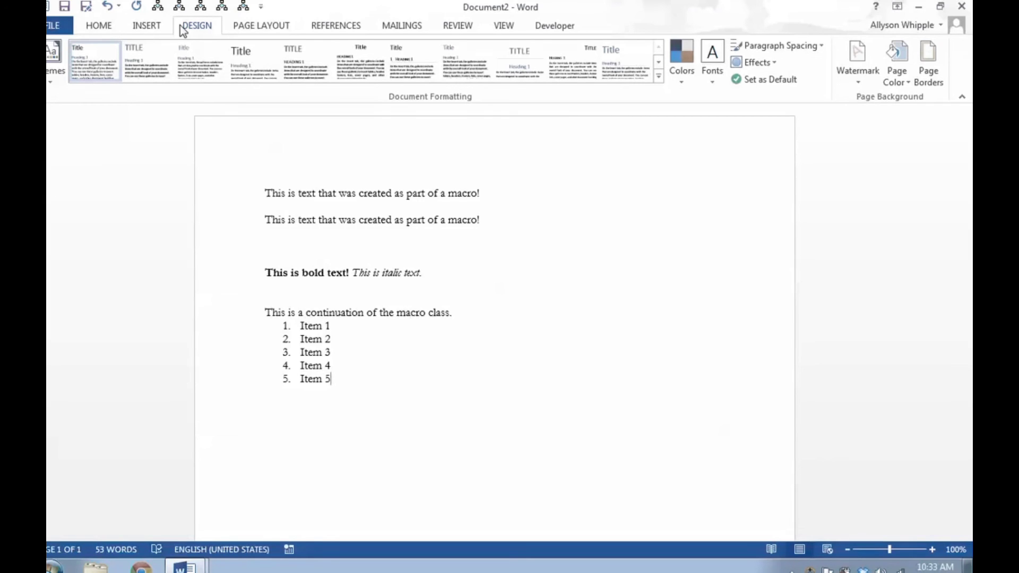
{"action": "left_click", "coordinate": [58, 33]}
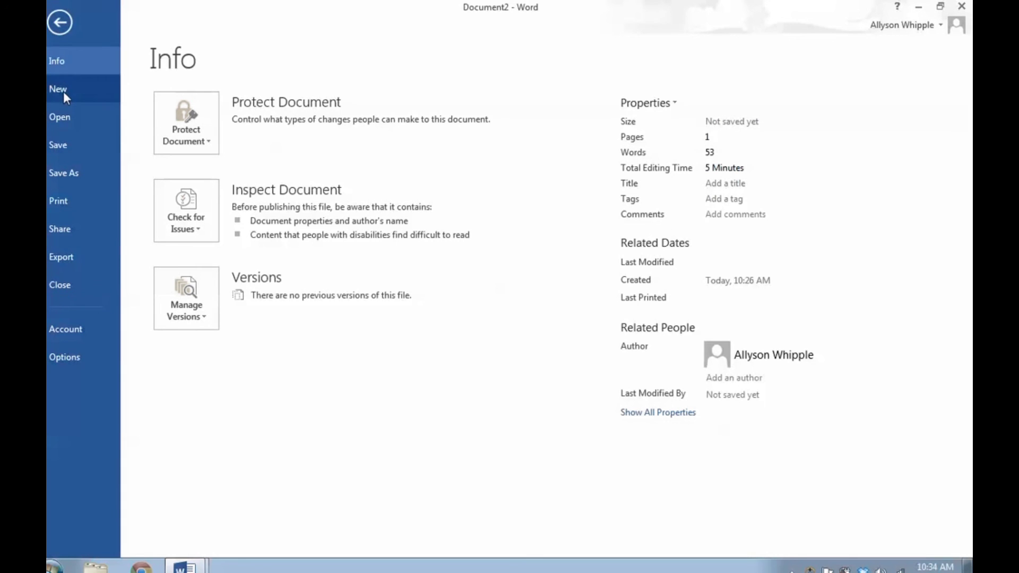
{"action": "left_click", "coordinate": [62, 22]}
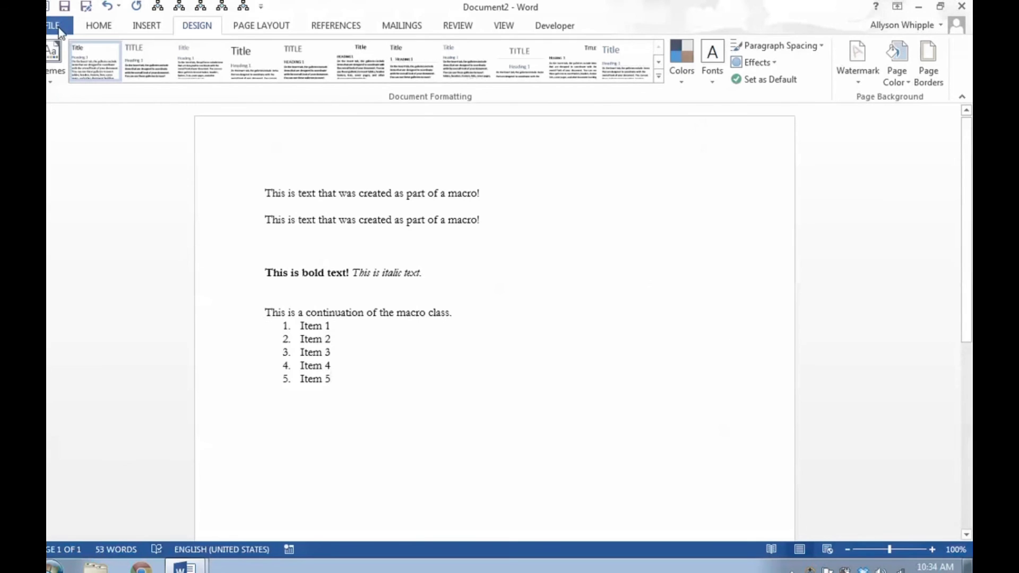
- Browse the new-document templates with the suggested Resume search and return to the full template gallery
{"action": "left_click", "coordinate": [59, 28]}
{"action": "left_click", "coordinate": [60, 91]}
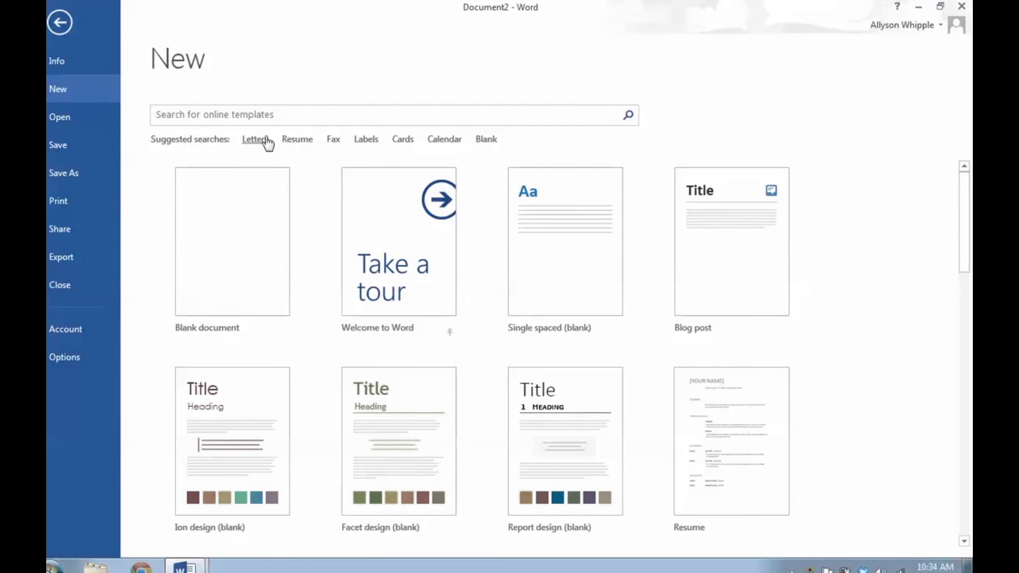
{"action": "left_click", "coordinate": [295, 141]}
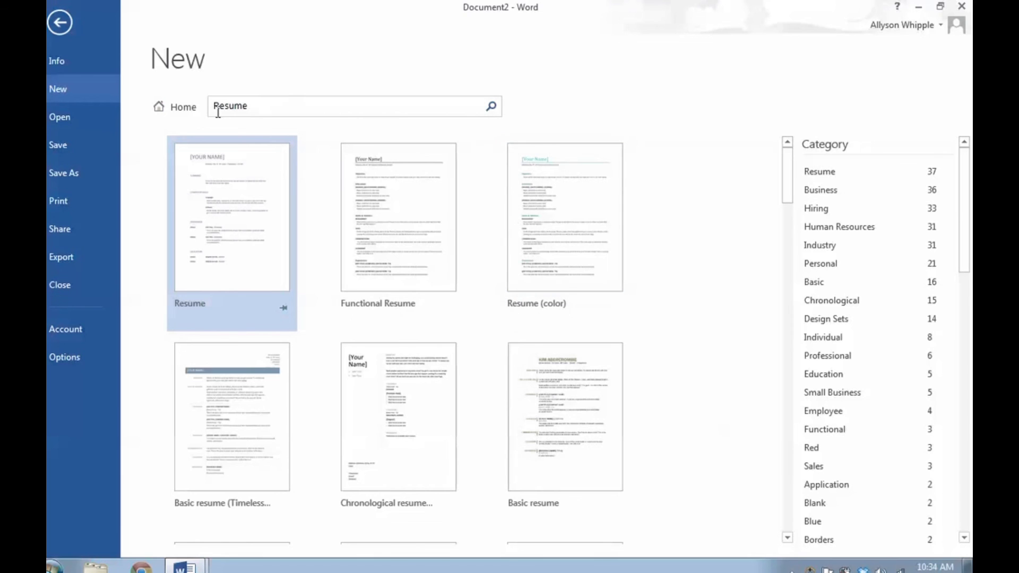
{"action": "left_click", "coordinate": [177, 108]}
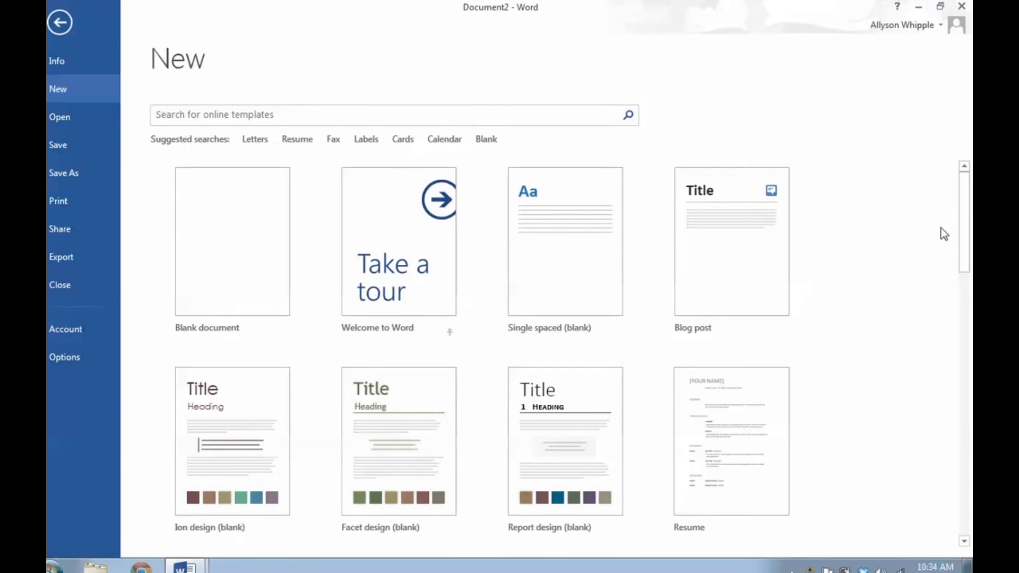
- Preview the Business flyer and Volunteer sign-up sheet templates without creating a document from either
{"action": "left_click_drag", "start_coordinate": [963, 195], "coordinate": [967, 297]}
{"action": "left_click", "coordinate": [240, 266]}
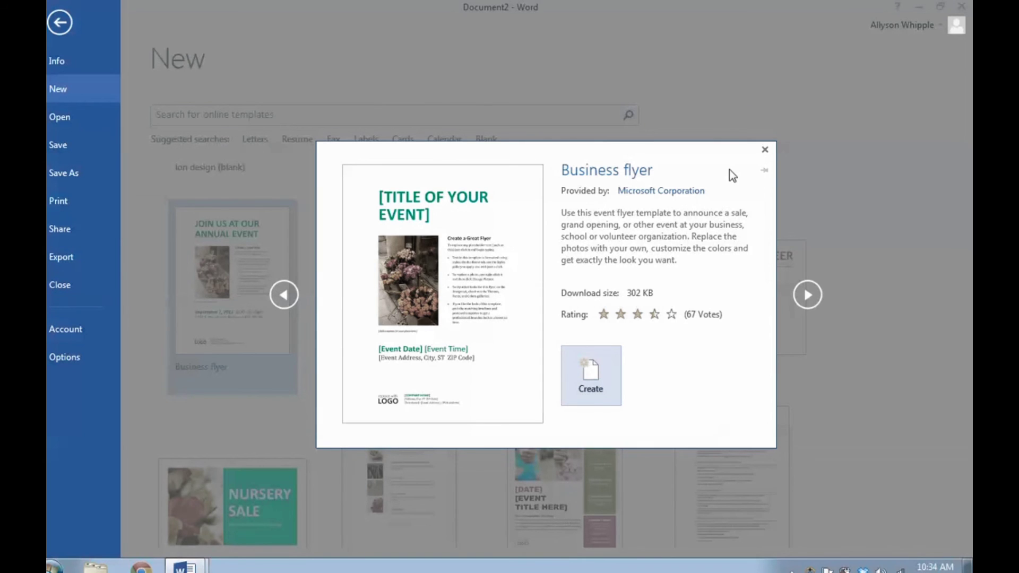
{"action": "left_click", "coordinate": [764, 151]}
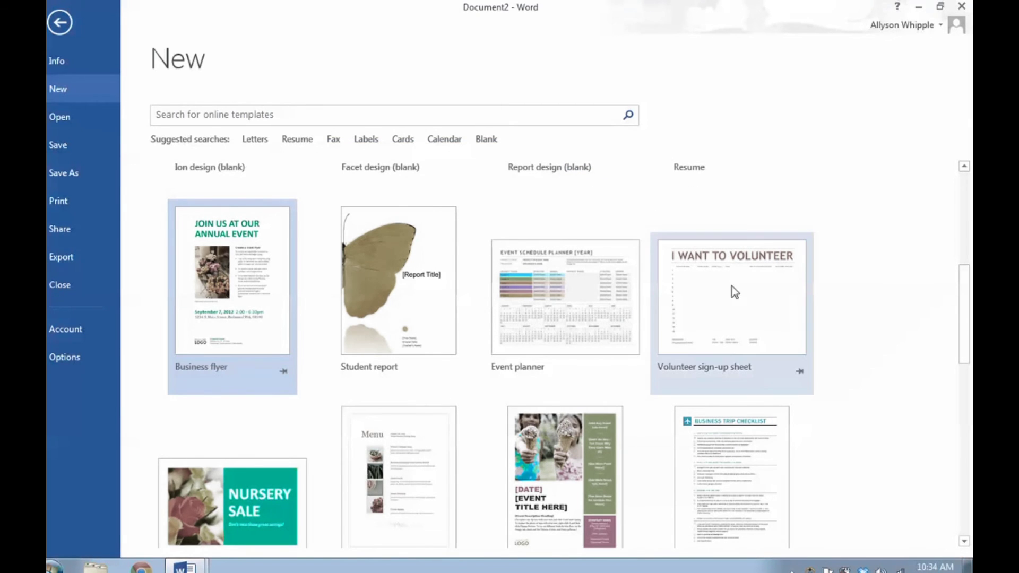
{"action": "left_click", "coordinate": [717, 294]}
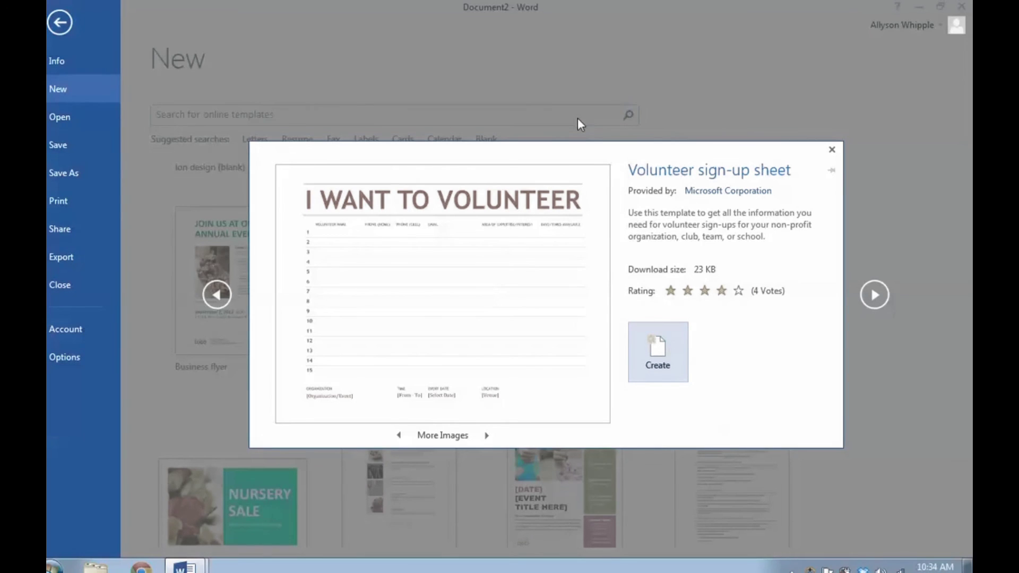
{"action": "left_click", "coordinate": [831, 149]}
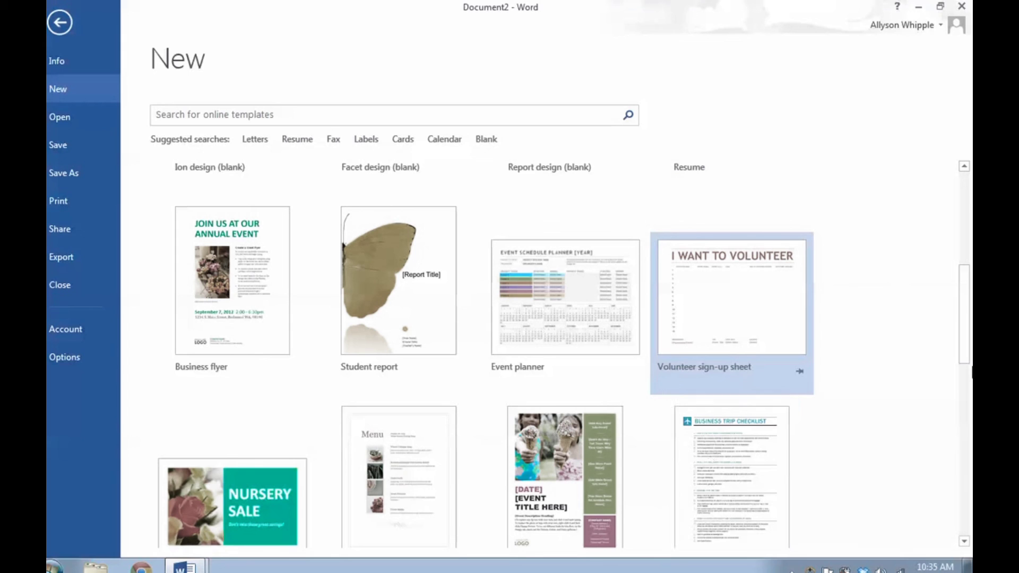
- Preview the Diploma certificate and Birthday cards templates without creating a document from either
{"action": "left_click_drag", "start_coordinate": [966, 291], "coordinate": [956, 404]}
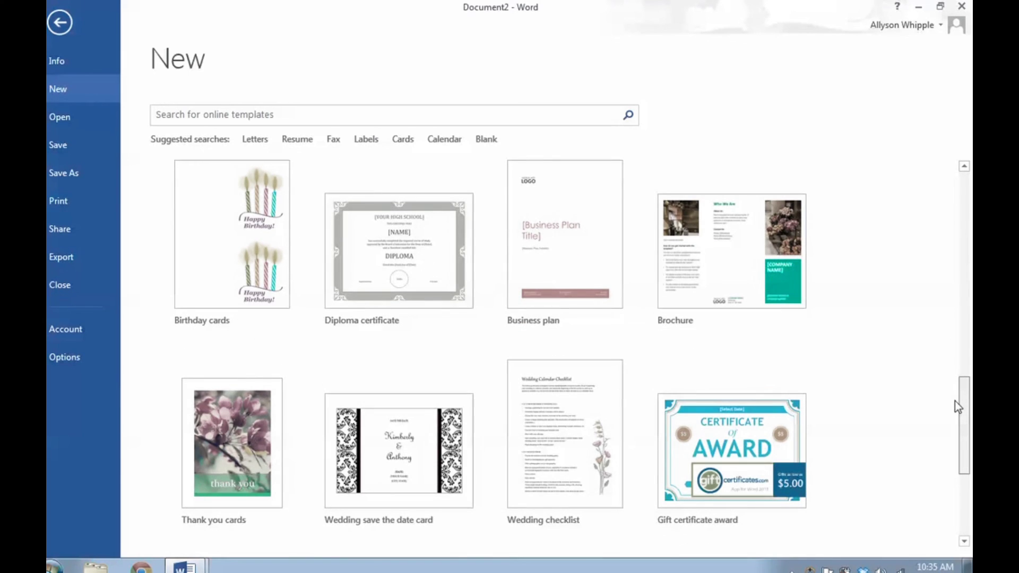
{"action": "left_click", "coordinate": [430, 260]}
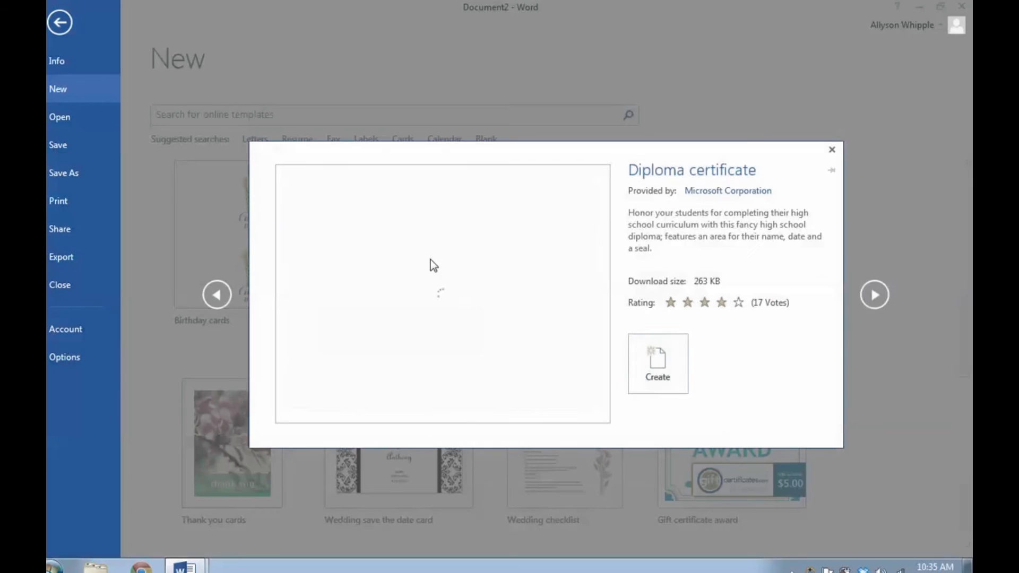
{"action": "left_click", "coordinate": [831, 154]}
{"action": "left_click", "coordinate": [221, 220]}
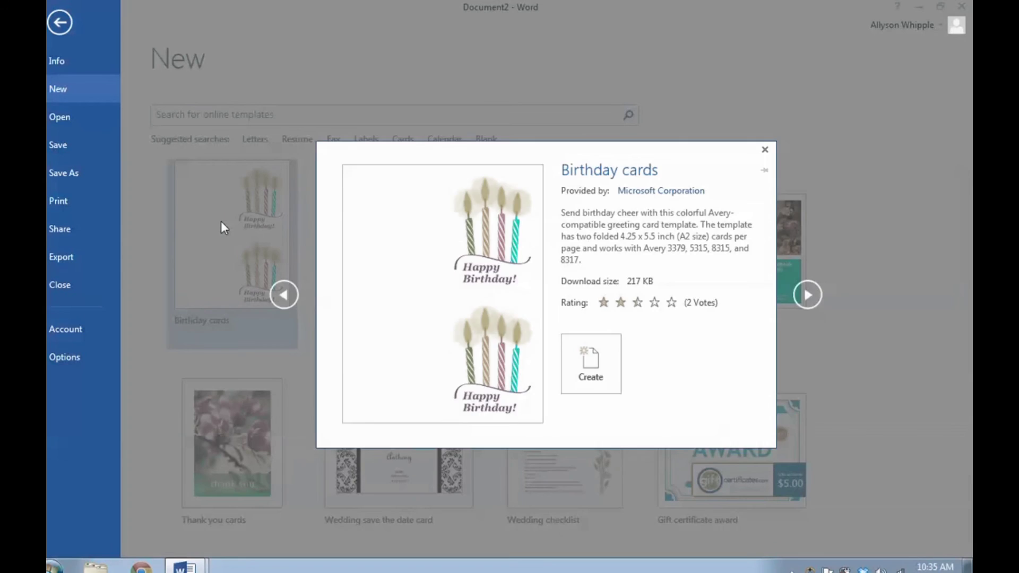
{"action": "left_click", "coordinate": [763, 153]}
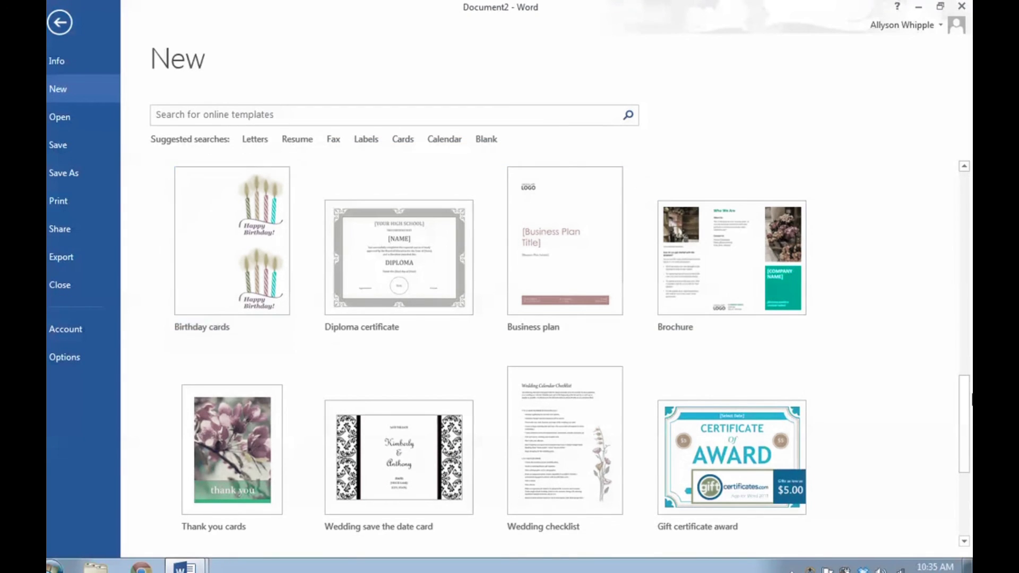
{"action": "left_click_drag", "start_coordinate": [957, 400], "coordinate": [958, 294]}
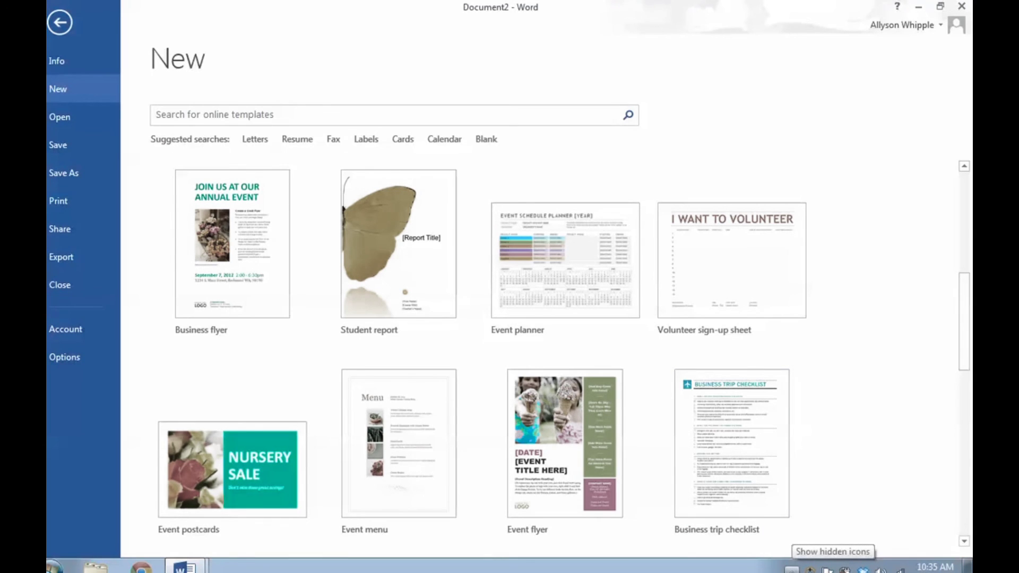
{"action": "left_click", "coordinate": [790, 569]}
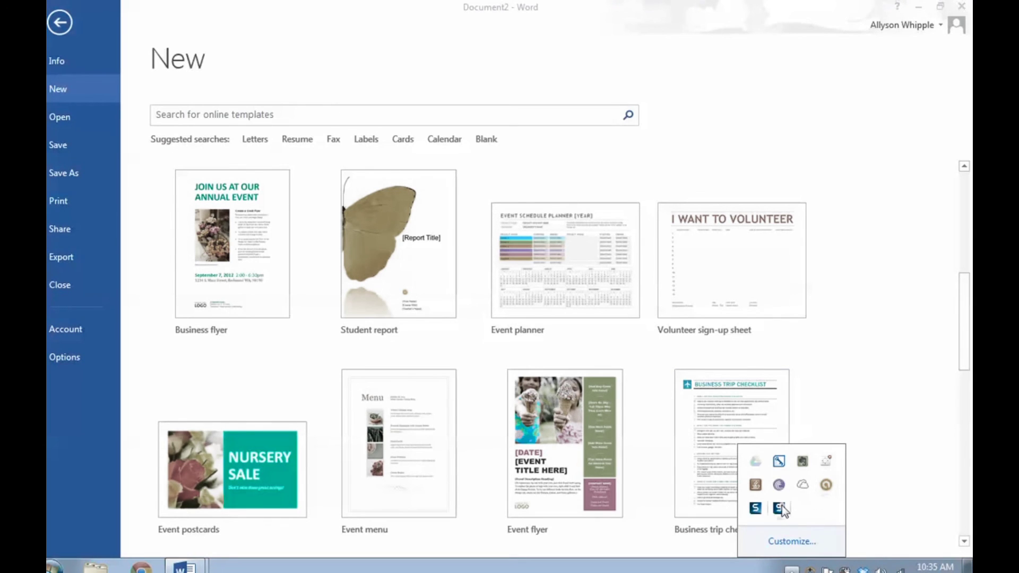